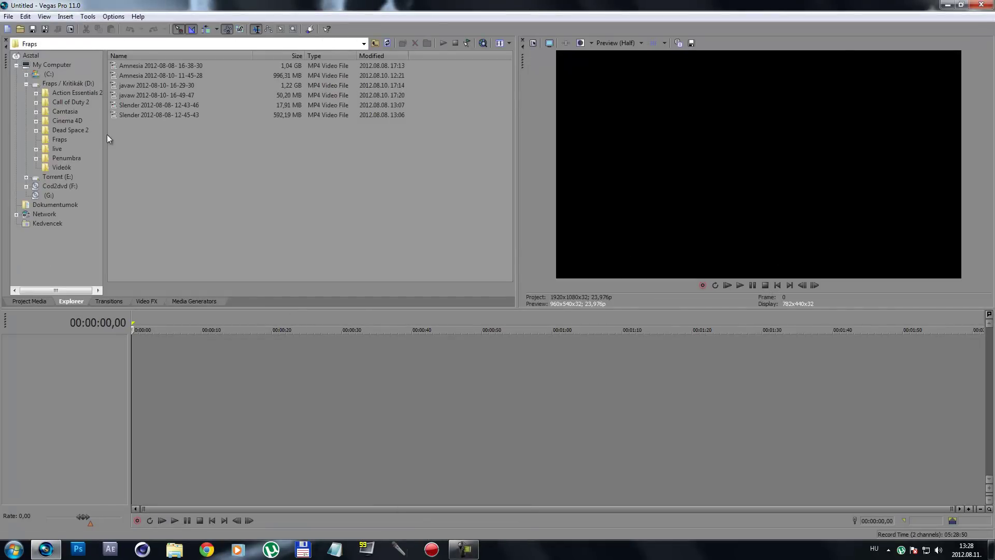
left_click(138, 89)
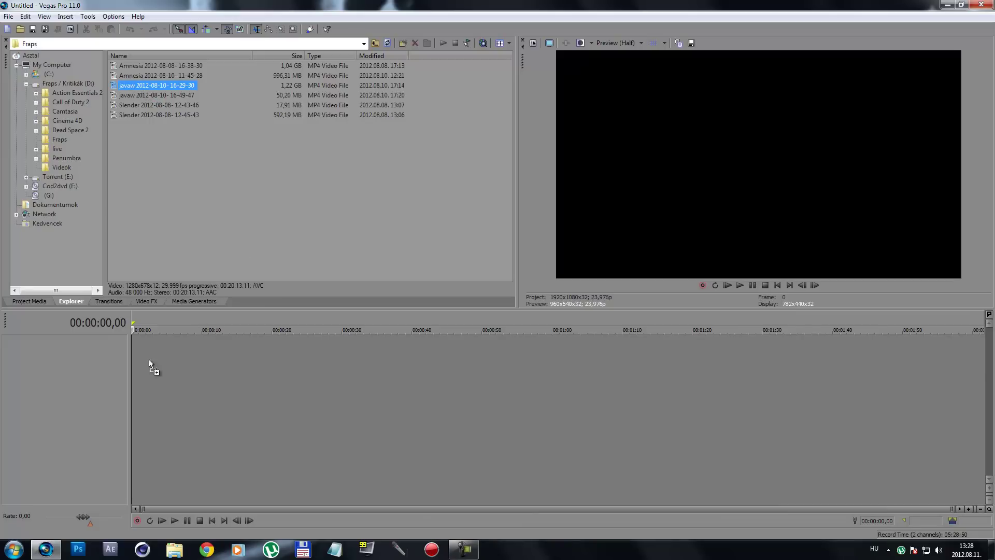
left_click_drag(219, 367, 219, 364)
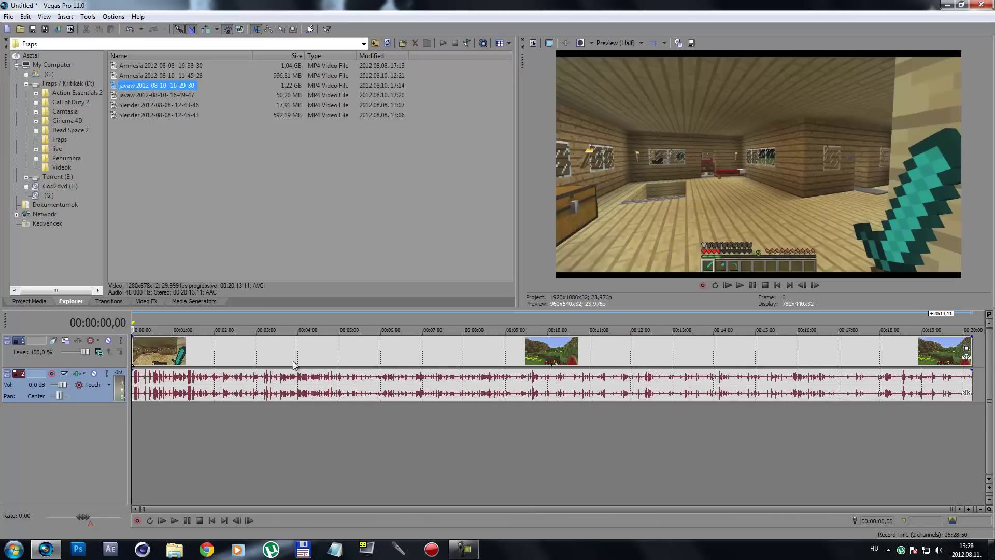
left_click(309, 364)
left_click(514, 374)
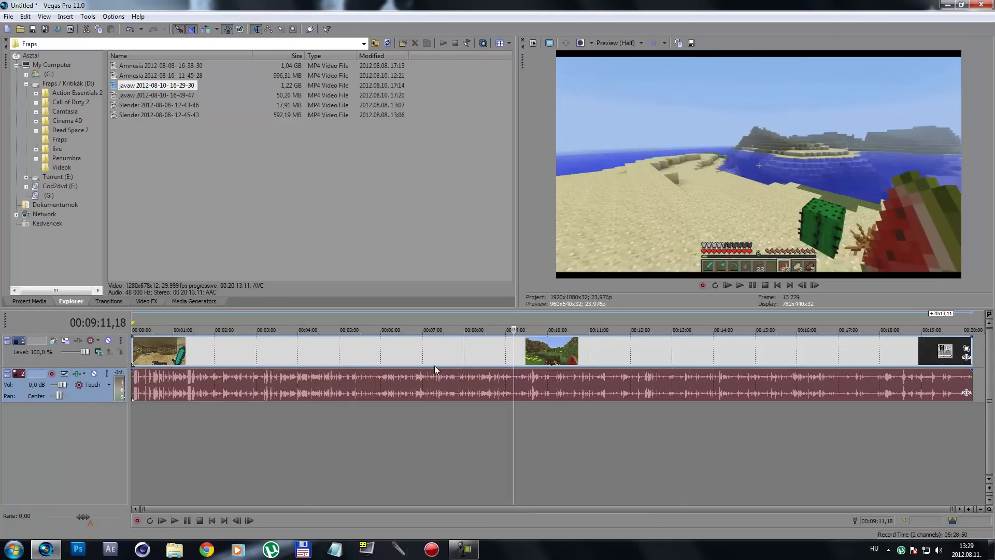
left_click(148, 386)
left_click(132, 387)
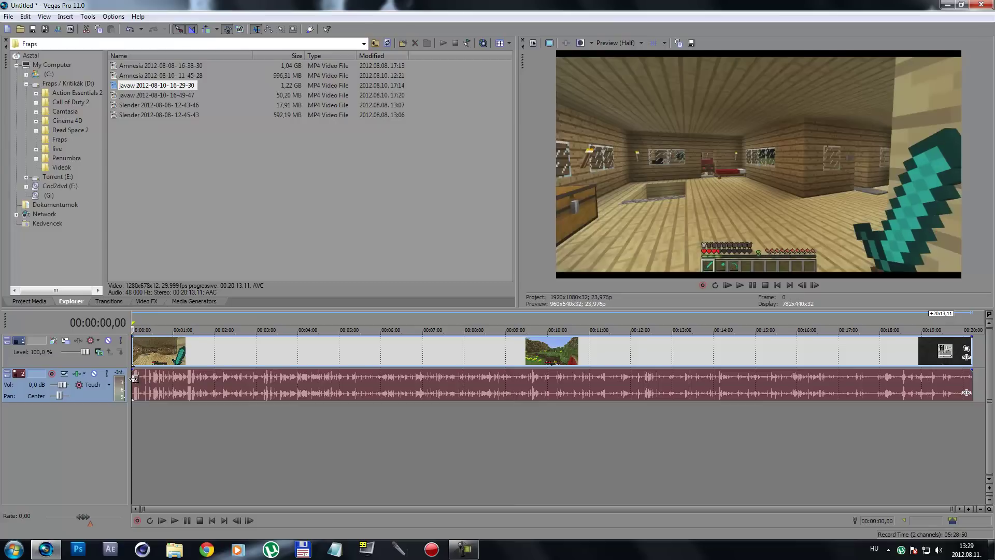
Play the clip to locate its real opening, trim off about the first 32 seconds and move the remainder to the timeline start.
scroll(138, 387, "up", 6)
left_click(171, 378)
key("space")
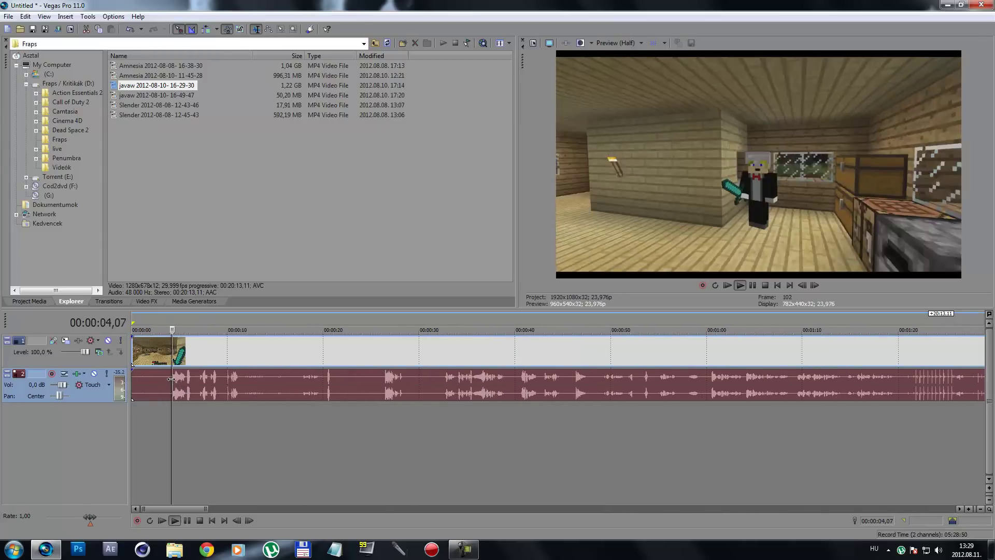
key("space")
scroll(241, 384, "down", 5)
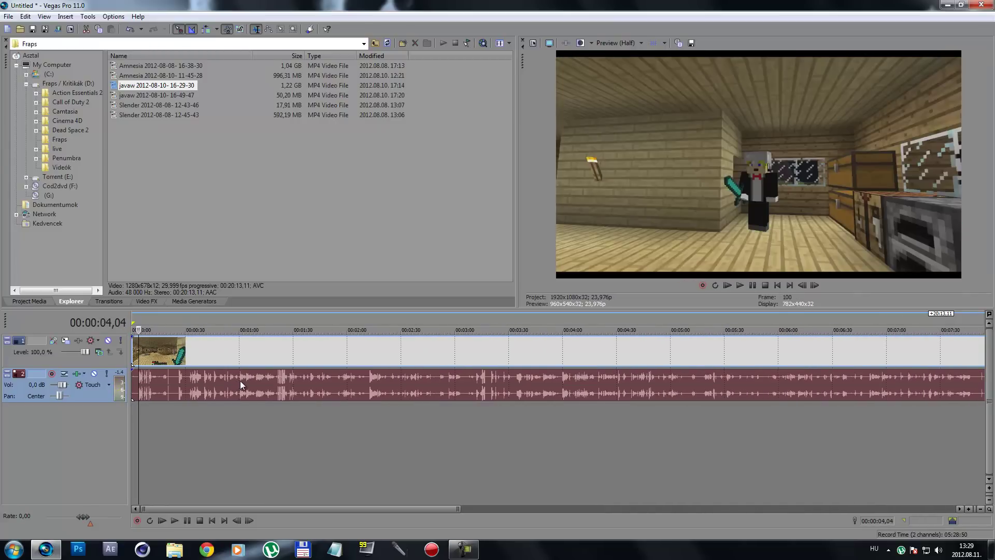
left_click(183, 381)
key("space")
scroll(198, 387, "up", 4)
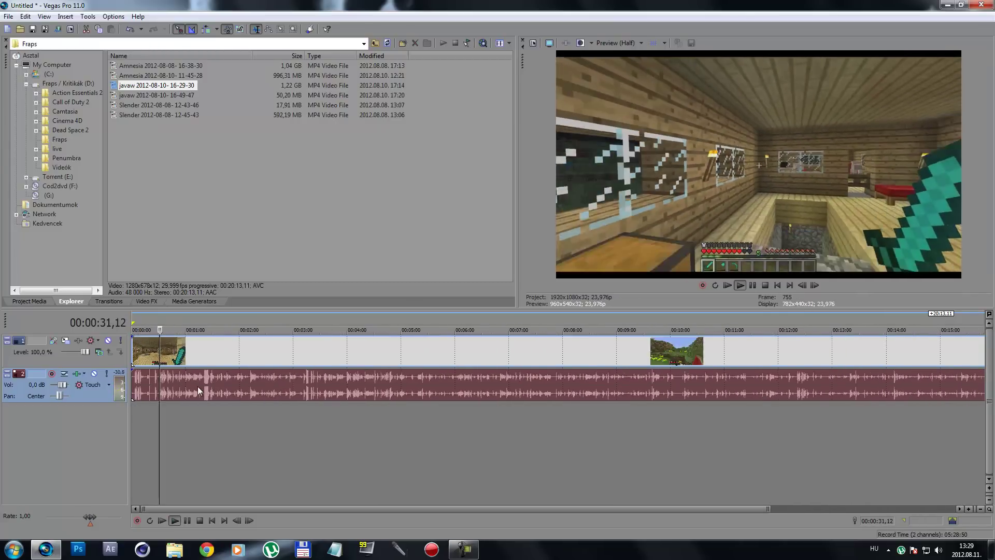
scroll(469, 387, "up", 2)
left_click(558, 389)
key("space")
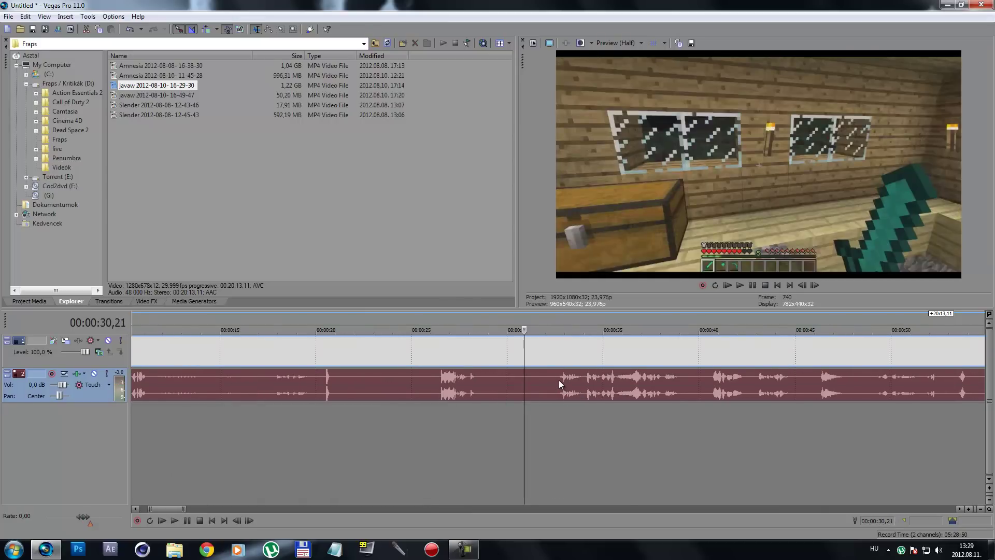
left_click(523, 382)
scroll(523, 381, "down", 10)
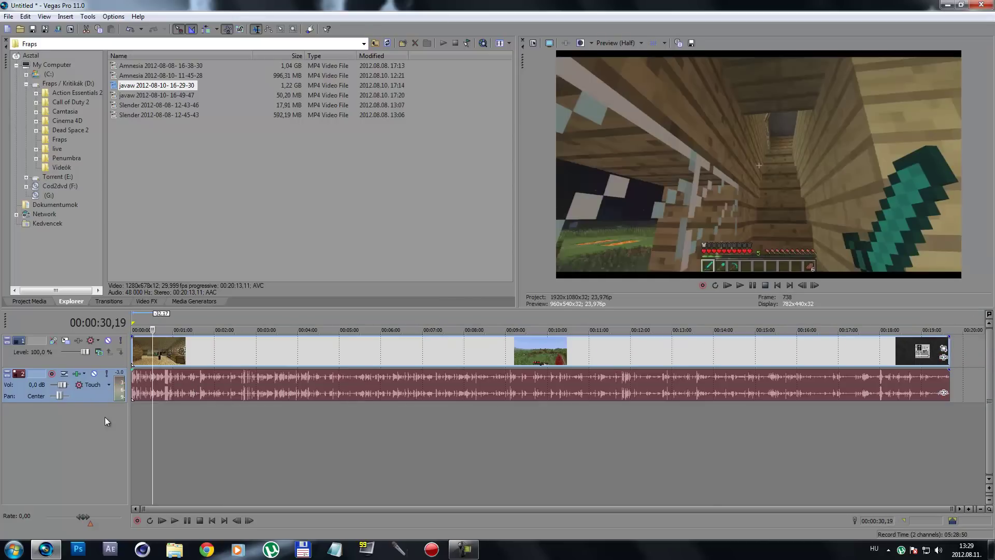
Play the opening of the trimmed clip and stop at 00:00:06,08, where the intro can begin.
scroll(224, 376, "up", 10)
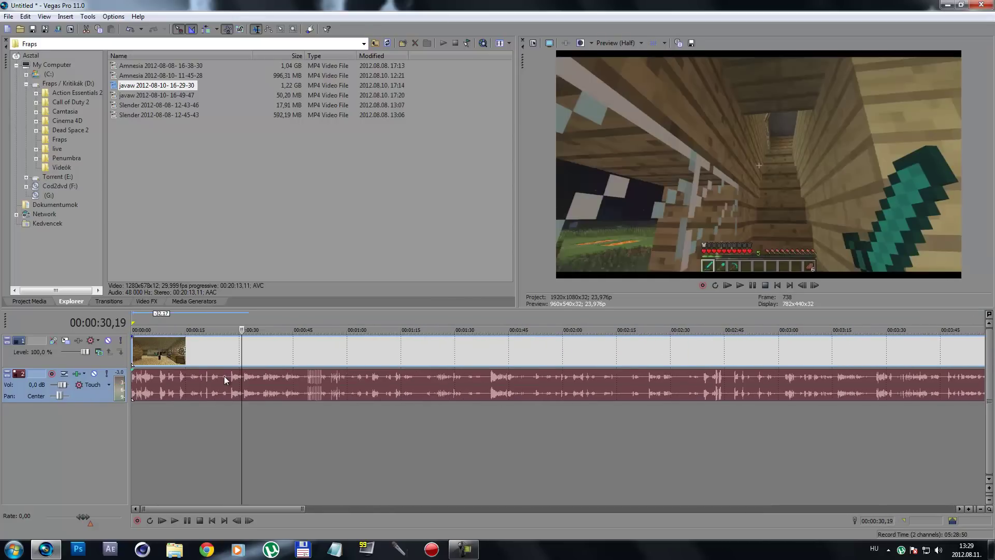
left_click(180, 384)
key("space")
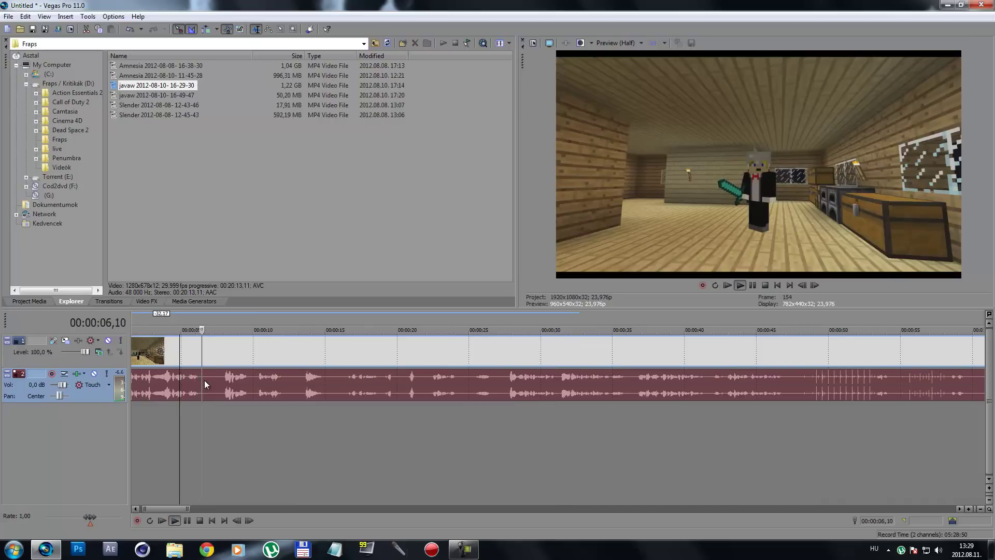
key("space")
left_click(200, 405)
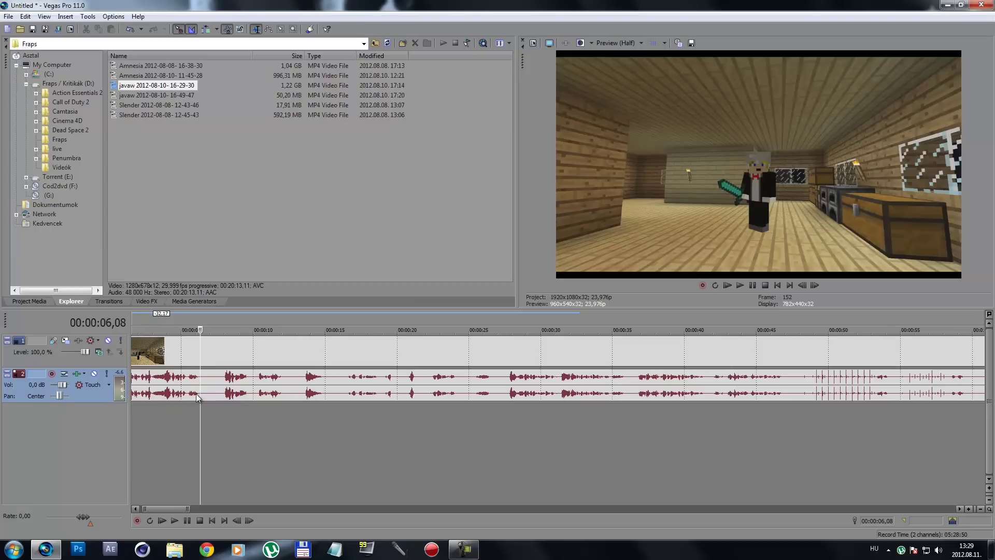
scroll(241, 418, "down", 15)
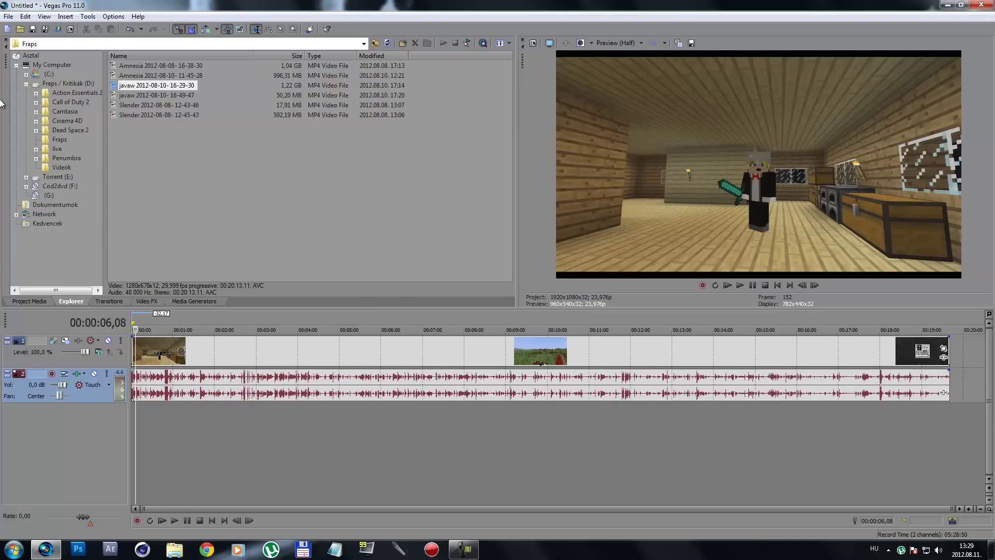
Open the mc16 project without saving the untitled one, leaving its missing media files offline.
left_click(20, 29)
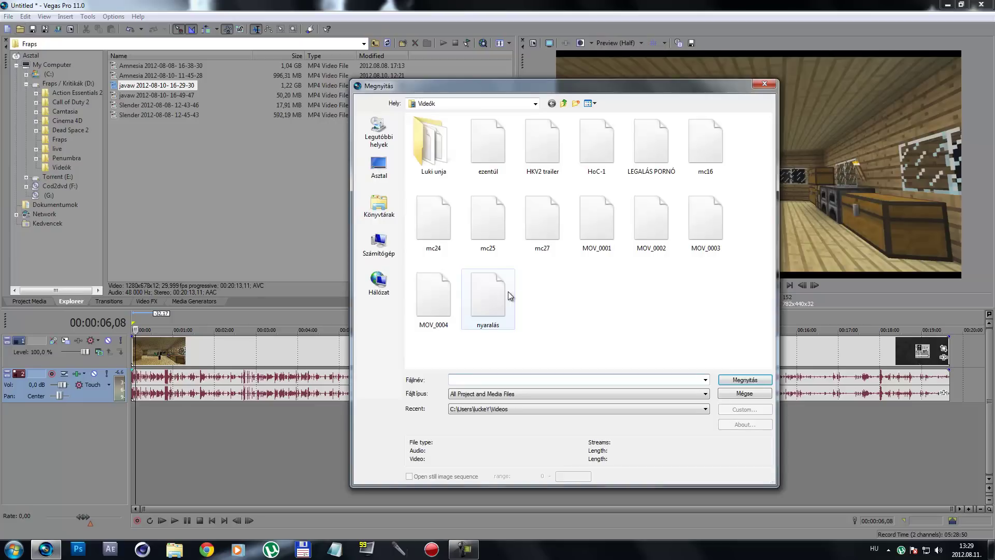
double_click(509, 296)
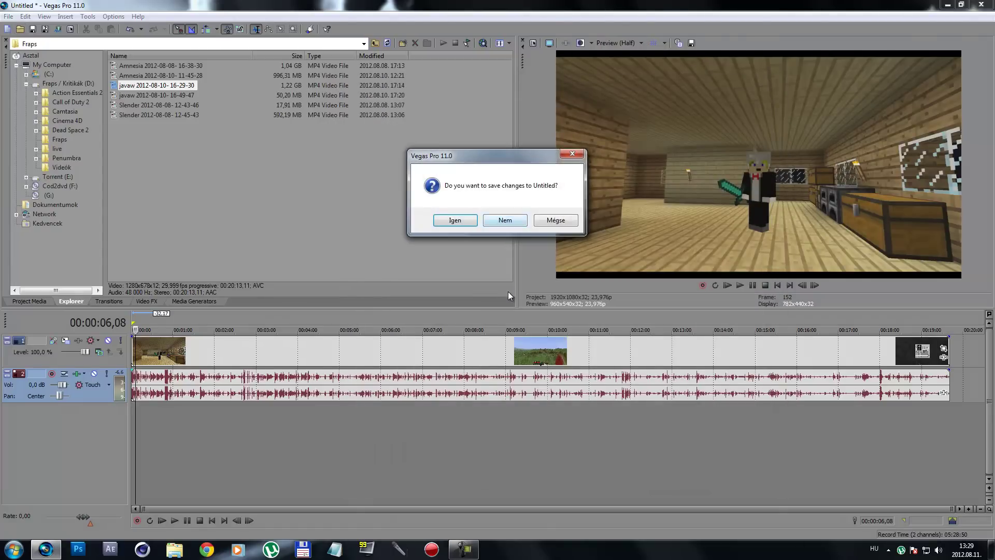
key("Return")
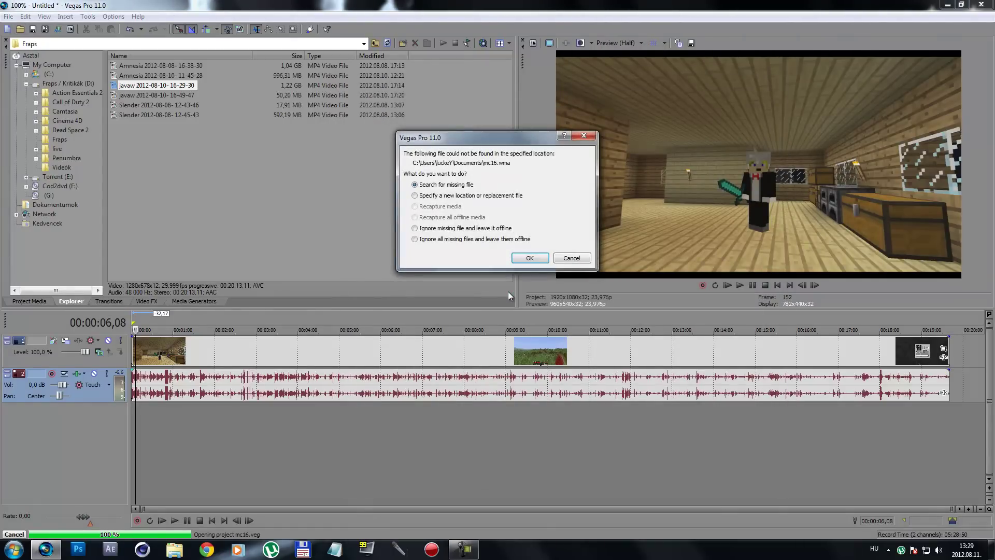
key("Return")
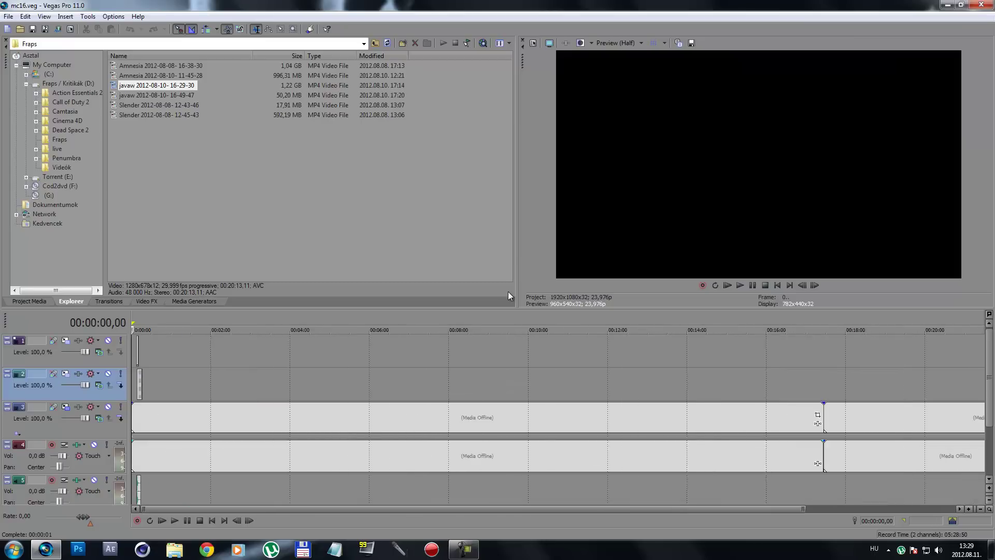
Play back the explosion and title intro at the beginning of the mc16 project.
scroll(508, 291, "up", 3)
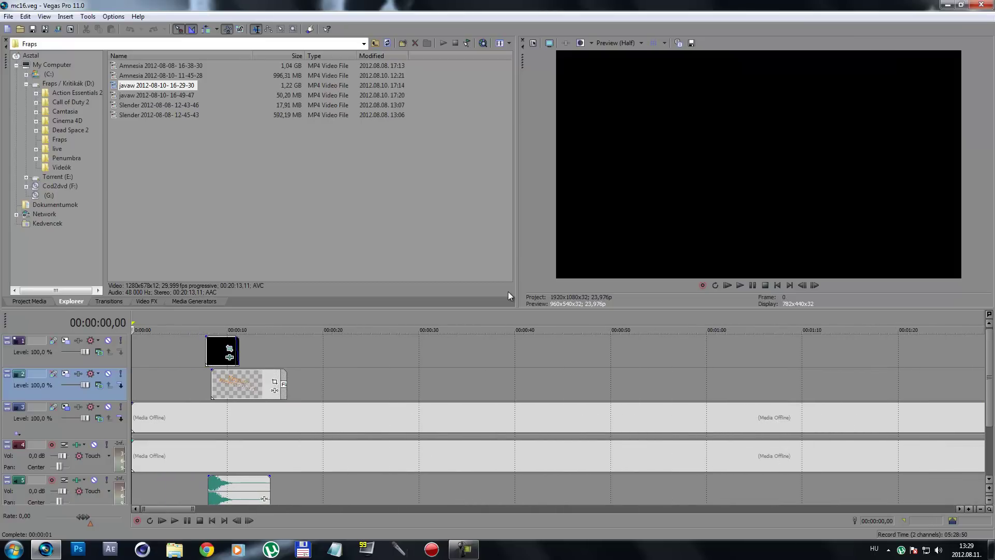
key("space")
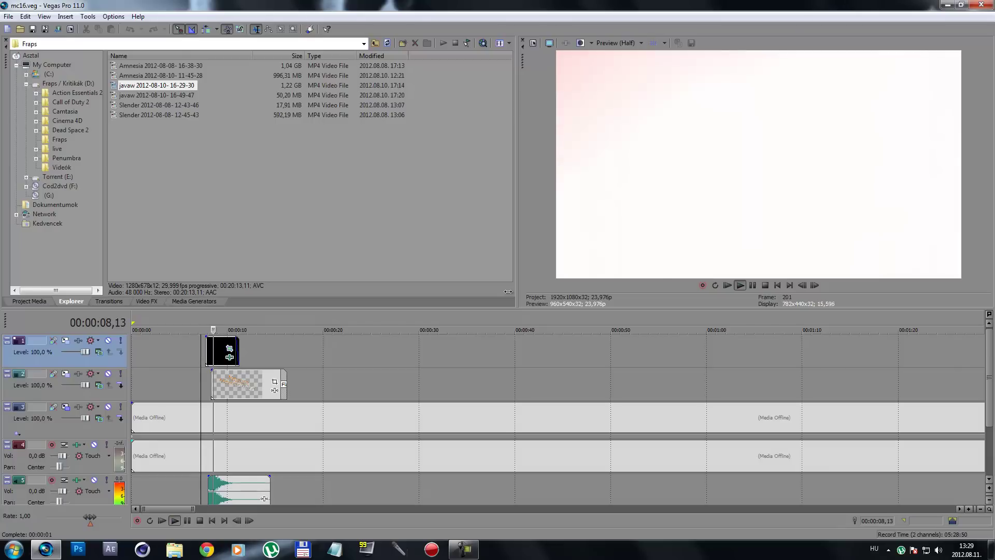
scroll(508, 291, "down", 5)
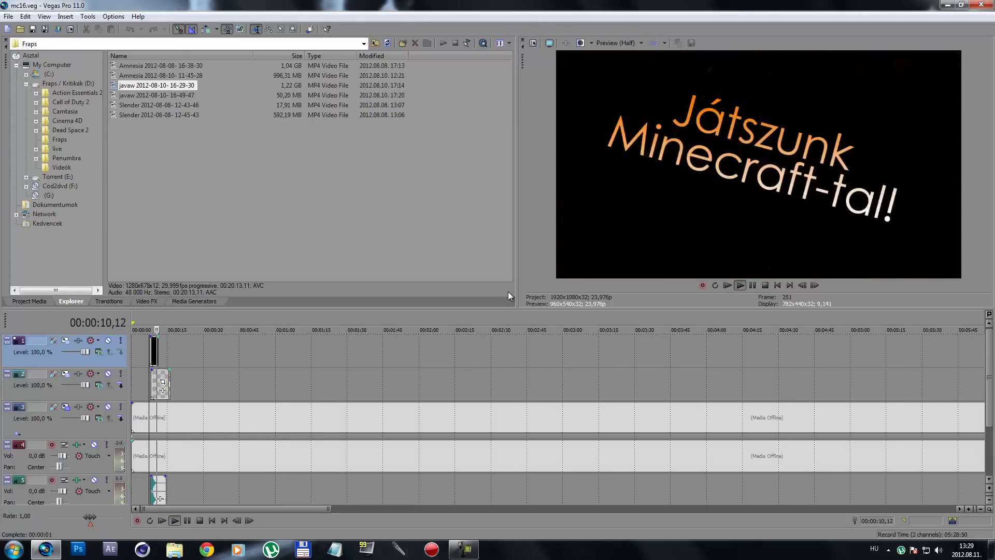
key("space")
Delete the offline video and audio clips of the old episode from tracks 3 and 4.
left_click(201, 418)
scroll(508, 292, "down", 2)
key("Delete")
left_click(783, 418)
key("Delete")
left_click(933, 418)
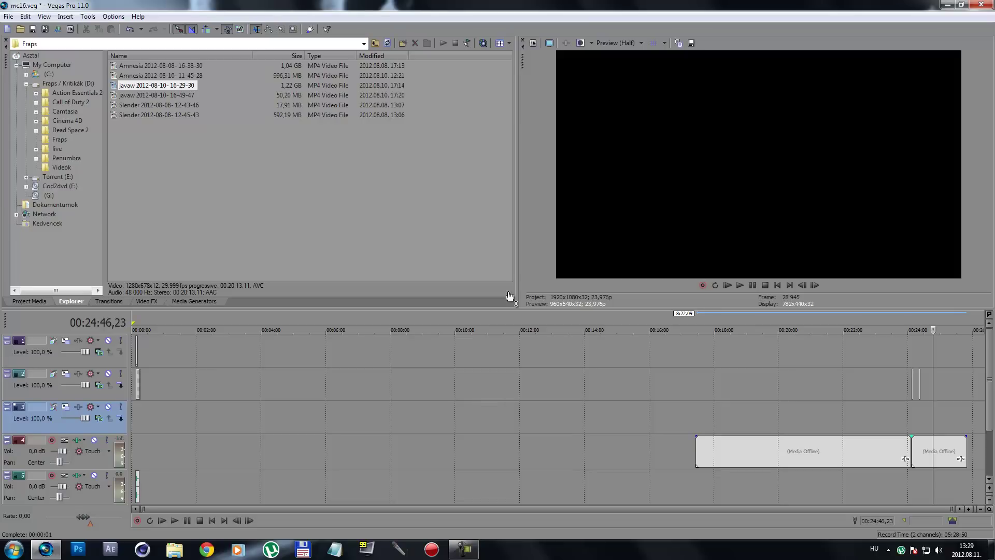
left_click(907, 451)
key("Delete")
left_click(919, 451)
key("Delete")
Delete the two leftover clips on track 2 near 00:24:07 and 00:24:21, keeping the intro title.
left_click(912, 384)
key("Delete")
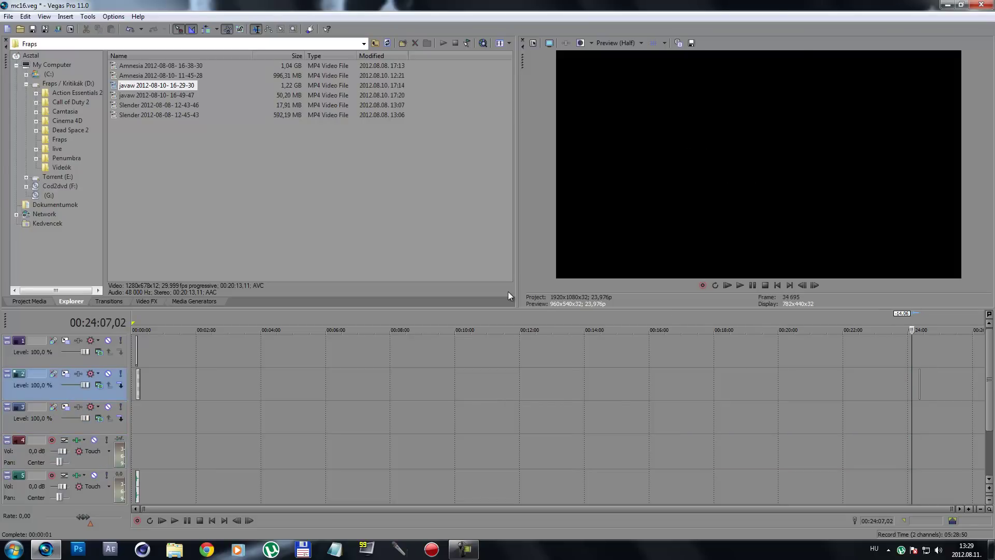
left_click(915, 384)
left_click(920, 384)
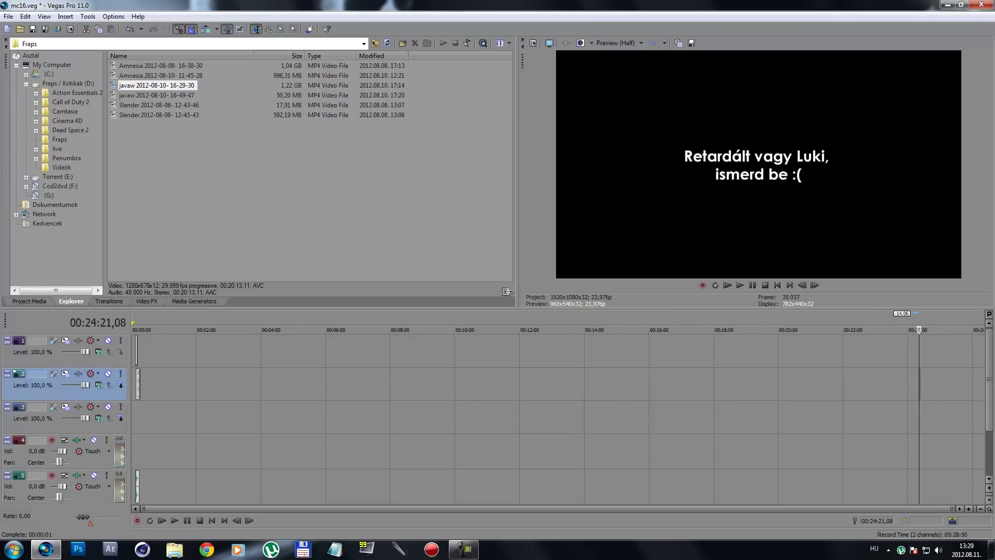
key("Up")
key("Up")
key("Up")
key("Up")
key("Down")
key("Down")
key("Down")
key("Down")
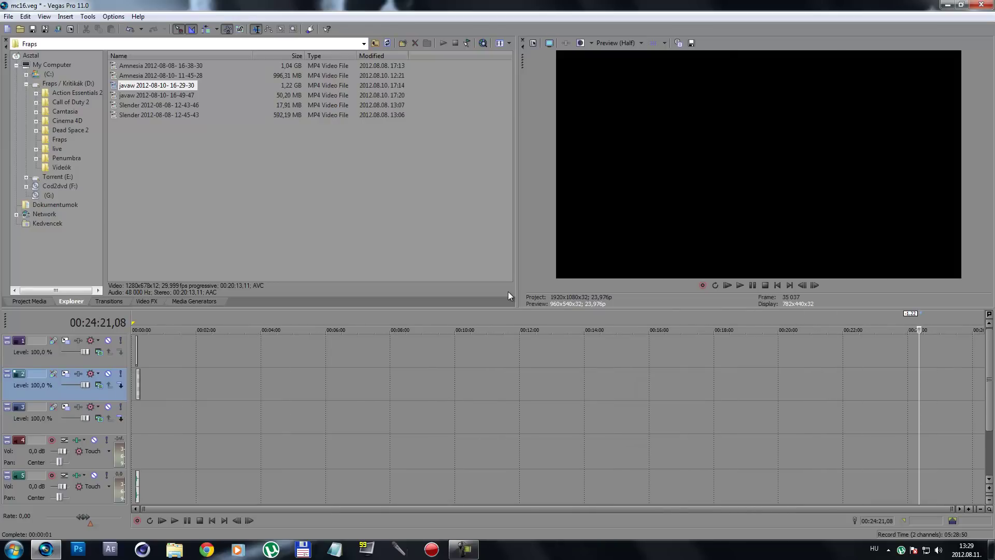
left_click(136, 418)
scroll(136, 417, "up", 9)
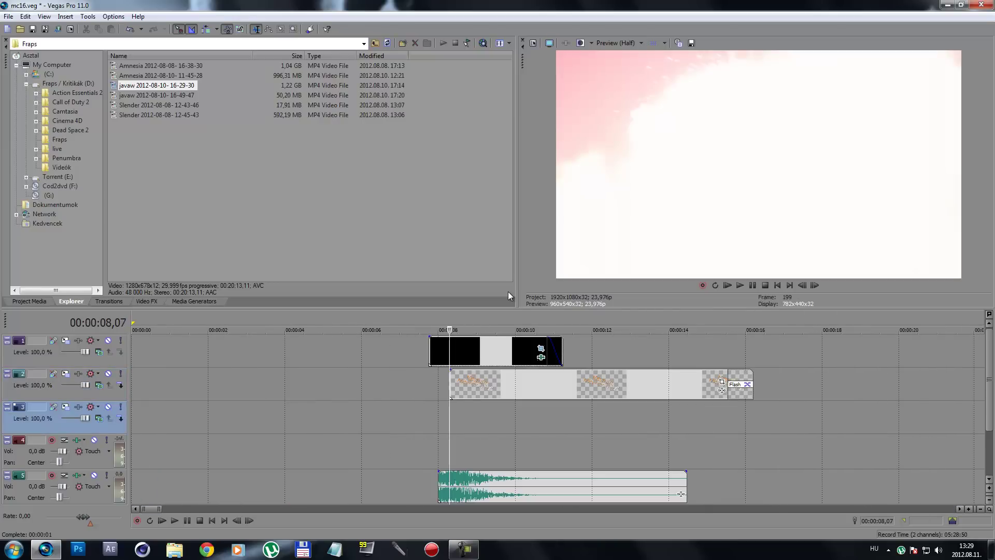
left_click_drag(157, 85, 137, 417)
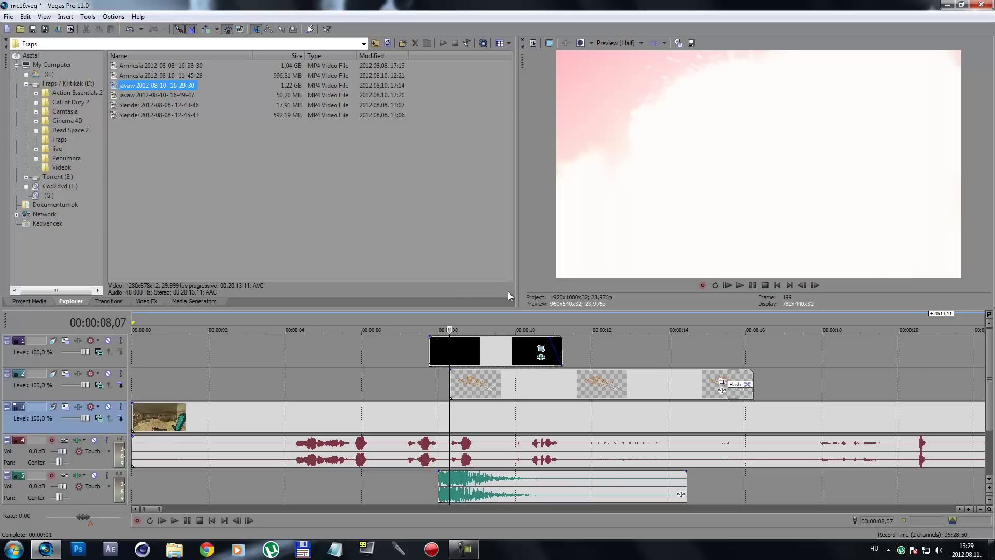
Split the gameplay clip on track 3 at about 32 seconds and delete the part before the split.
left_click(438, 350)
left_click(431, 351)
scroll(430, 350, "down", 5)
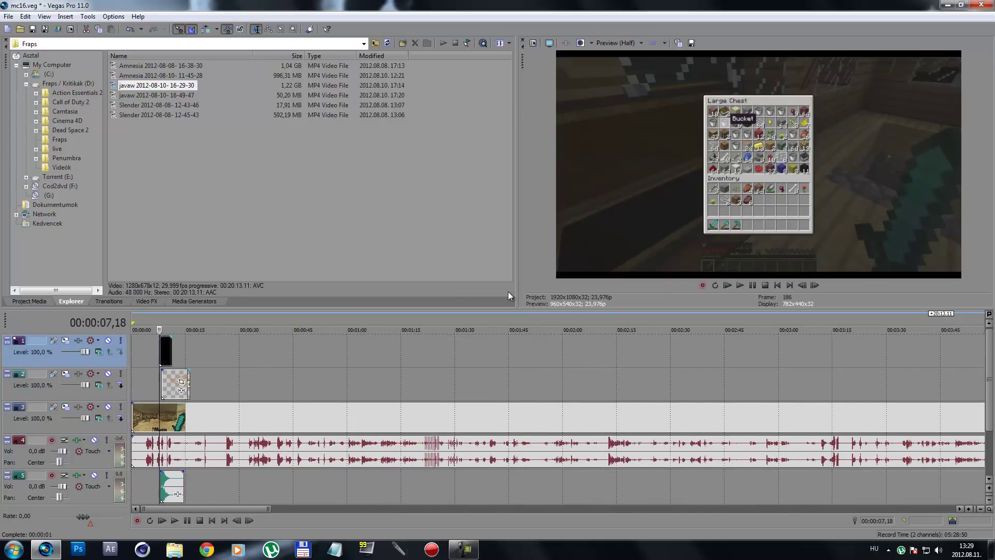
left_click(240, 417)
left_click(248, 417)
key("space")
scroll(248, 418, "up", 2)
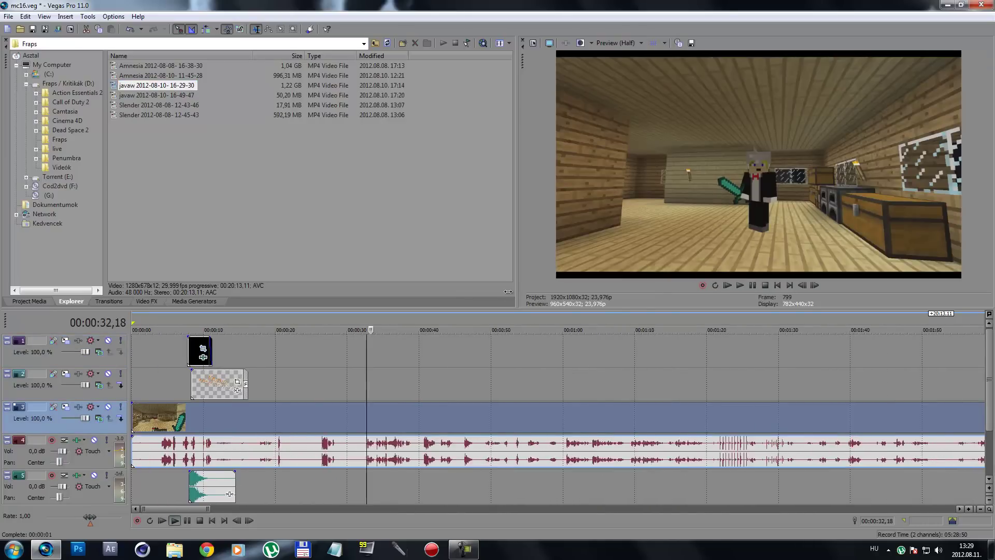
scroll(249, 418, "up", 1)
key("s")
left_click(404, 417)
key("Delete")
Move the remaining gameplay clip to start at two seconds, lining up its opening speech with the explosion intro.
mouse_move(467, 418)
left_mouse_down()
mouse_move(152, 418)
mouse_move(173, 418)
left_mouse_up()
left_click(209, 417)
scroll(209, 417, "up", 5)
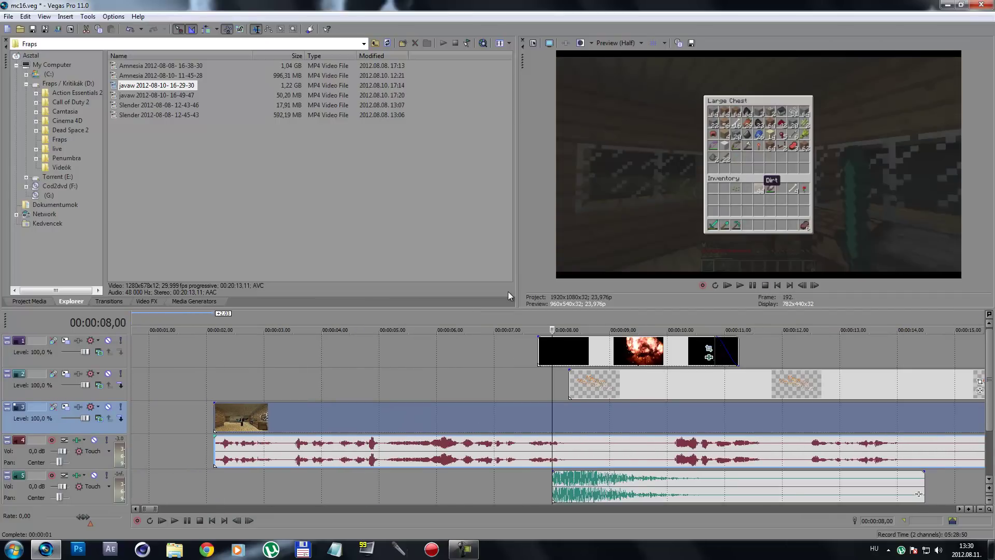
key("Up")
key("Up")
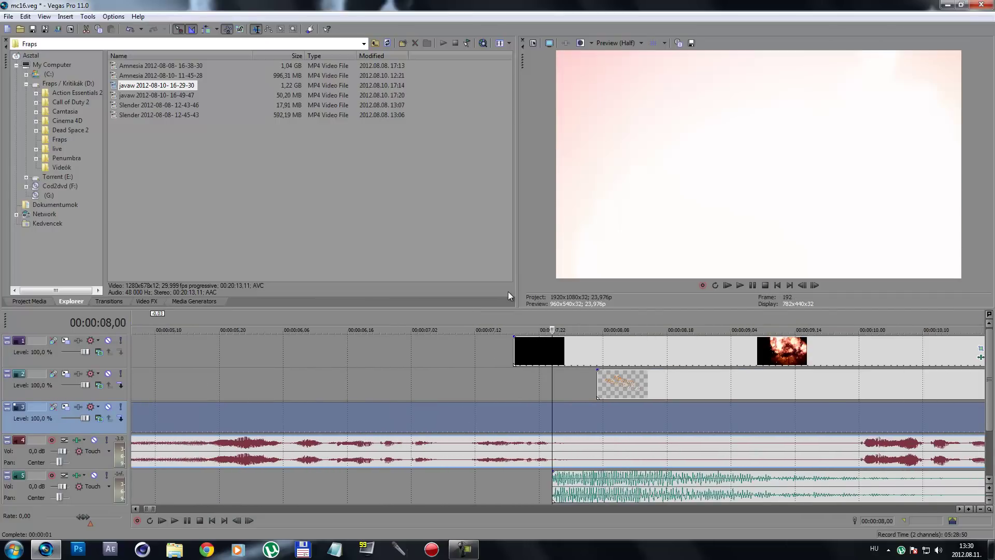
key("Down")
key("Down")
key("Down")
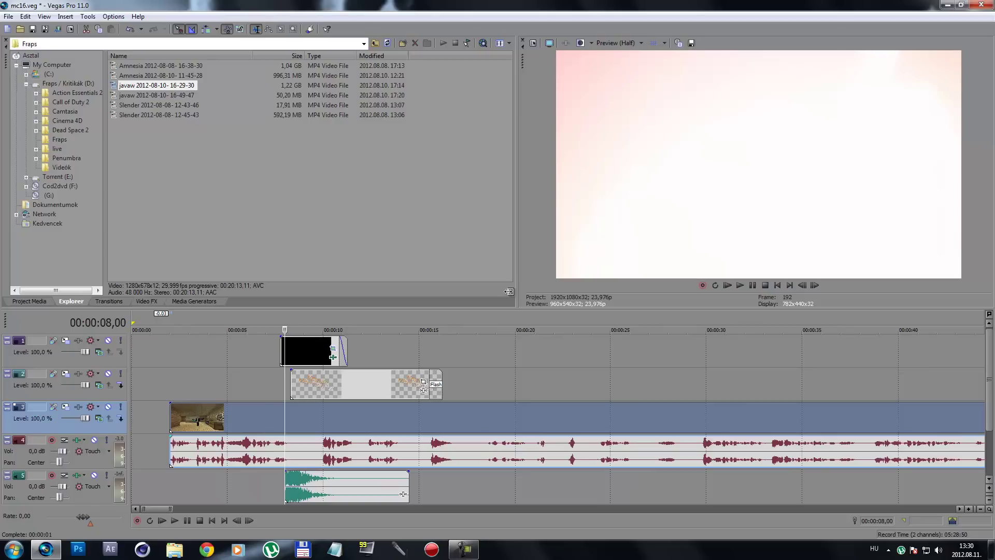
Shift the gameplay and intro clips two seconds earlier to the timeline start and play back the opening.
key("ctrl+Home")
key("space")
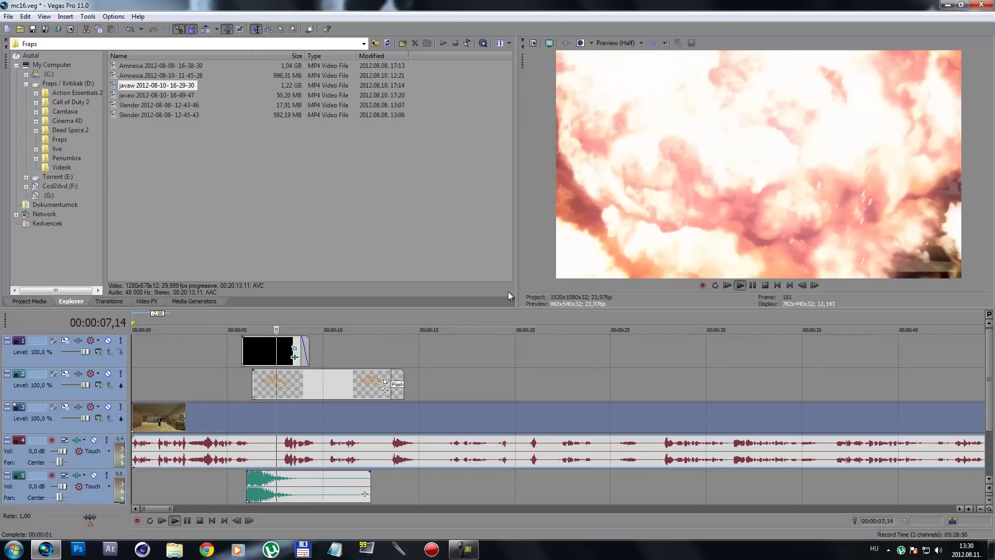
key("space")
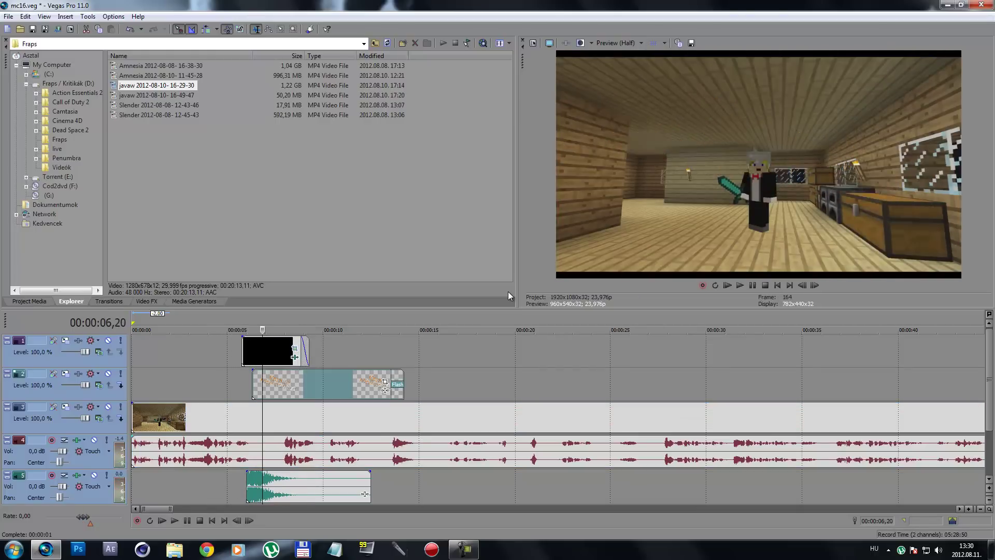
Open Track Motion for track 3 and enlarge the gameplay frame to about 2049 by 1153, checking it at about 20 seconds.
left_click(519, 417)
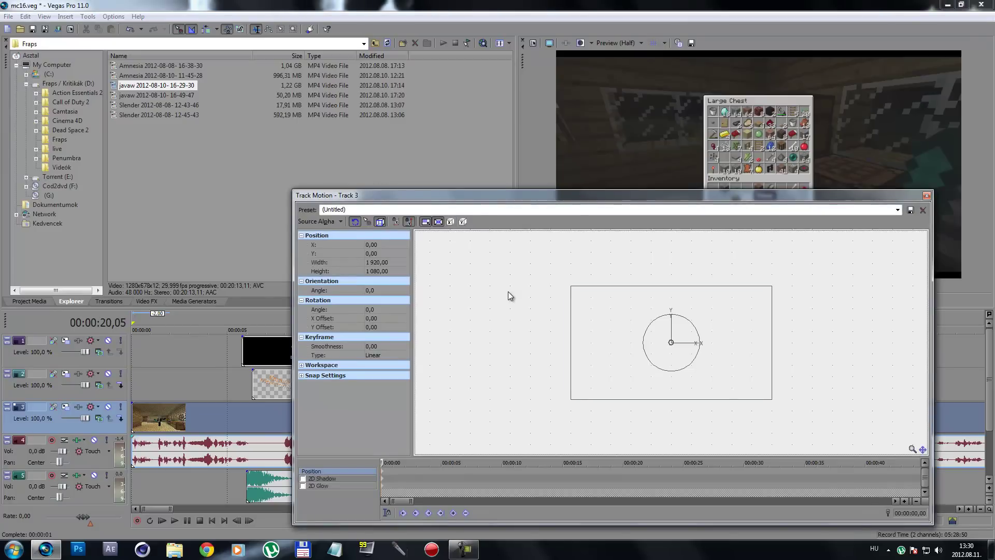
left_click_drag(510, 196, 406, 171)
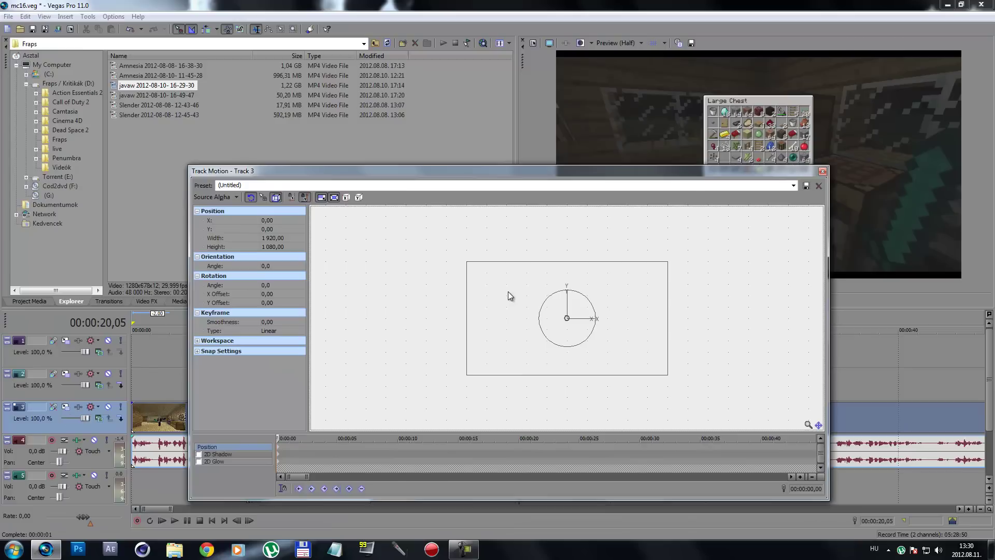
left_click_drag(406, 171, 258, 193)
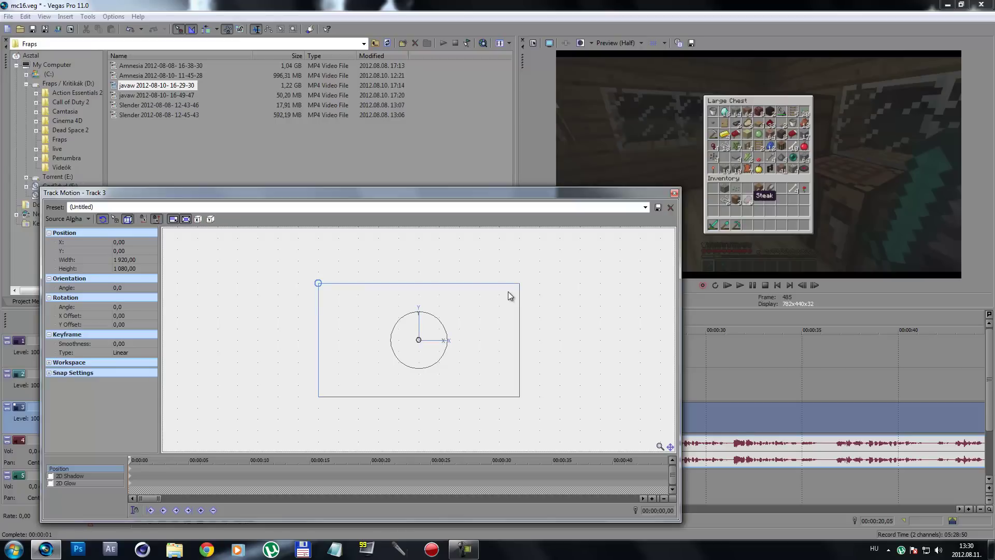
left_click_drag(318, 283, 314, 280)
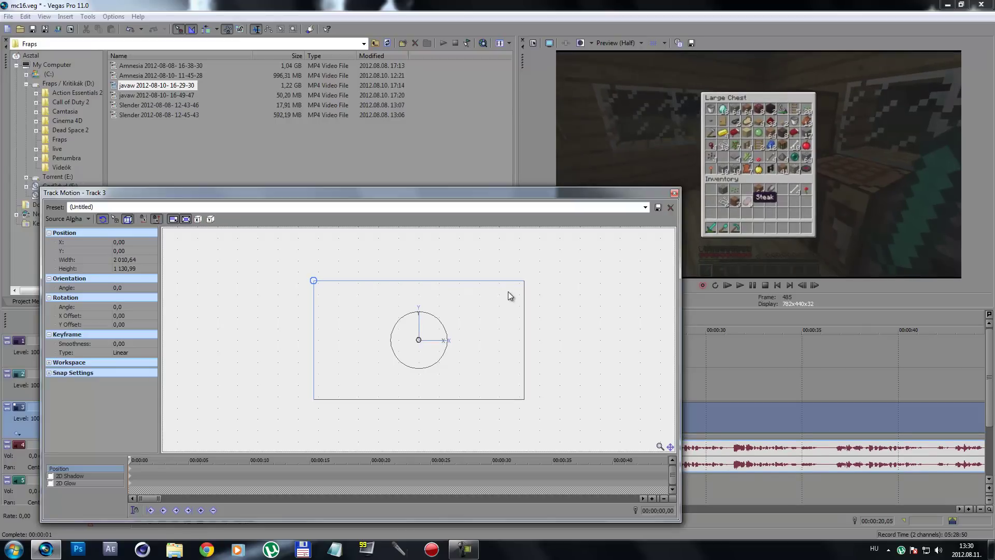
scroll(508, 293, "up", 1)
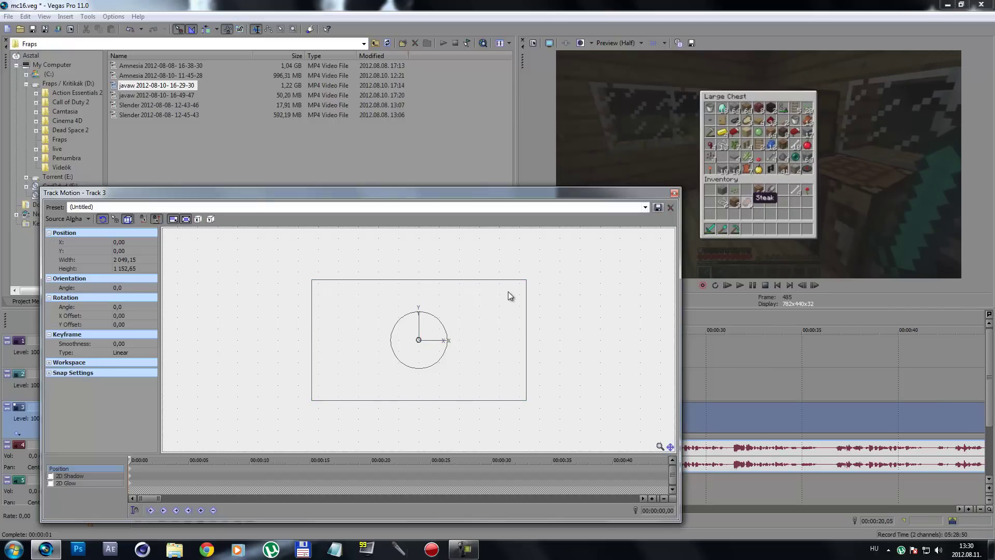
Apply the saved motion preset minecraft_féle to track 3.
left_click(658, 208)
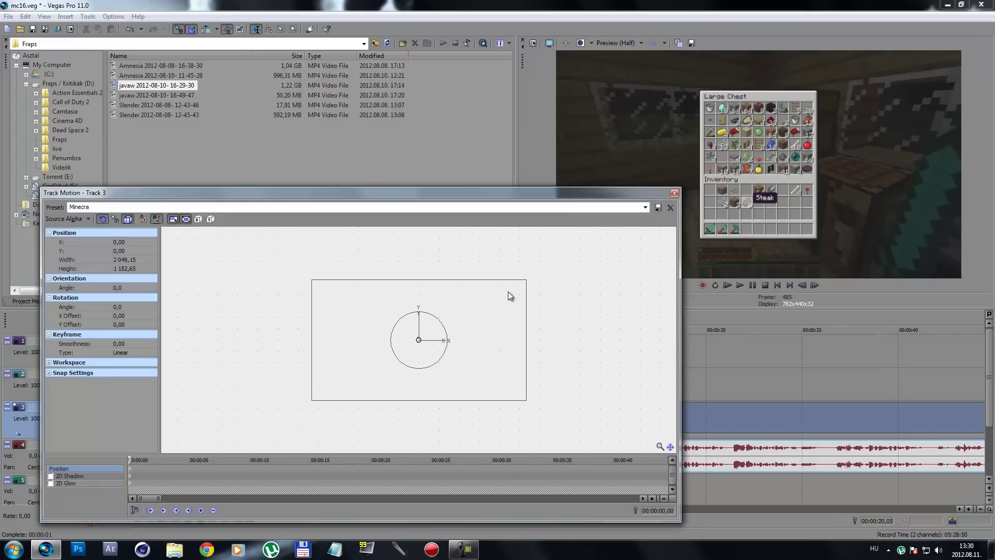
key("alt+Down")
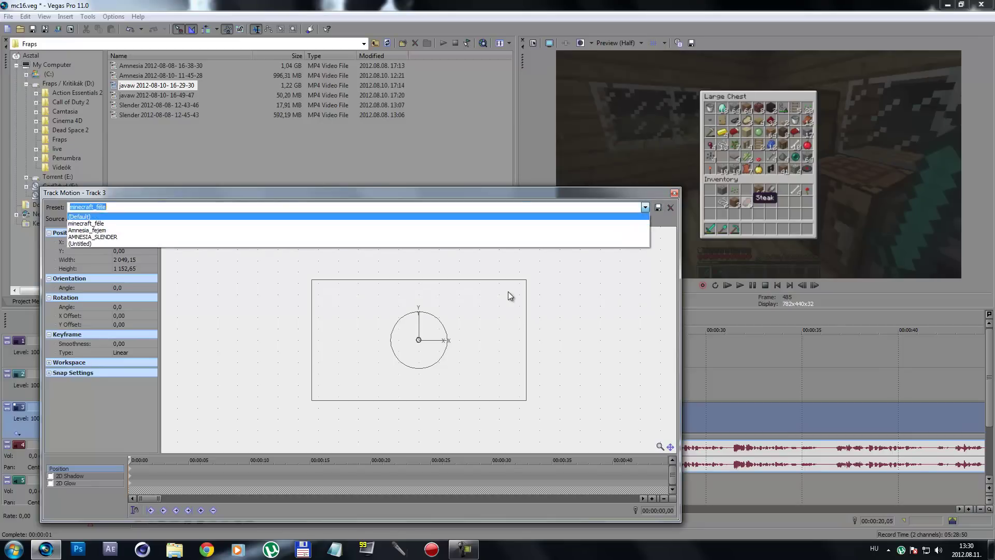
left_click(86, 224)
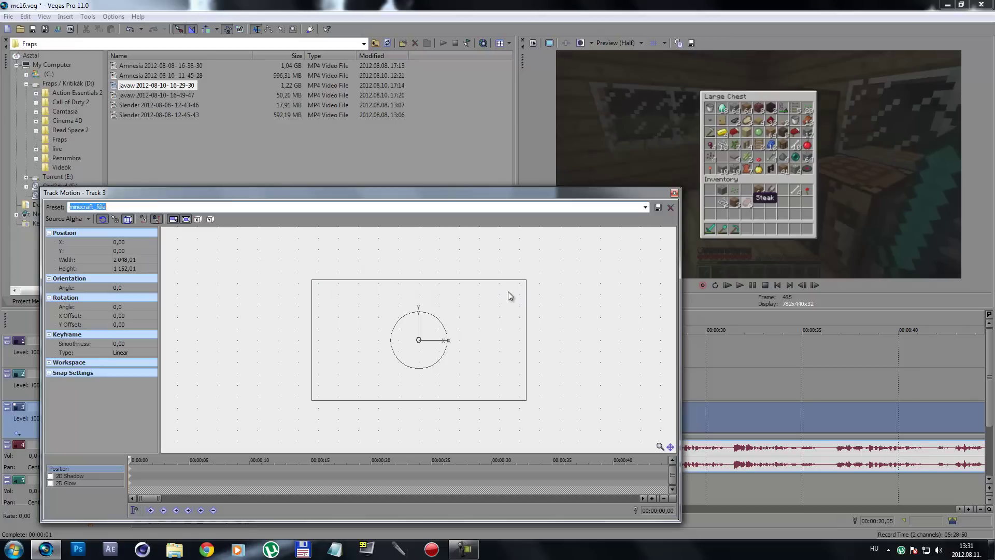
Compare the (Default) motion preset with minecraft_féle on track 3, keep minecraft_féle and close Track Motion.
key("alt+Down")
key("Up")
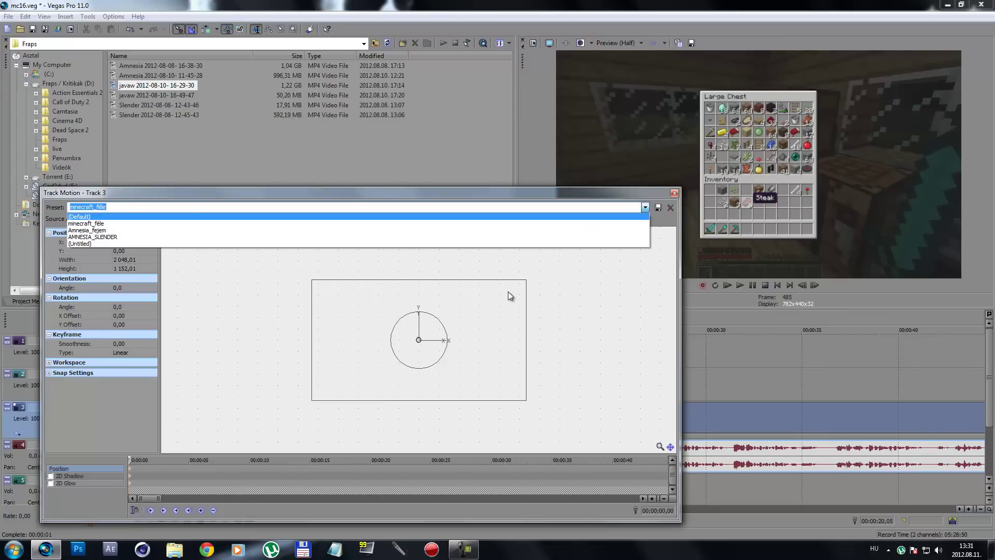
key("Return")
key("alt+Down")
key("Down")
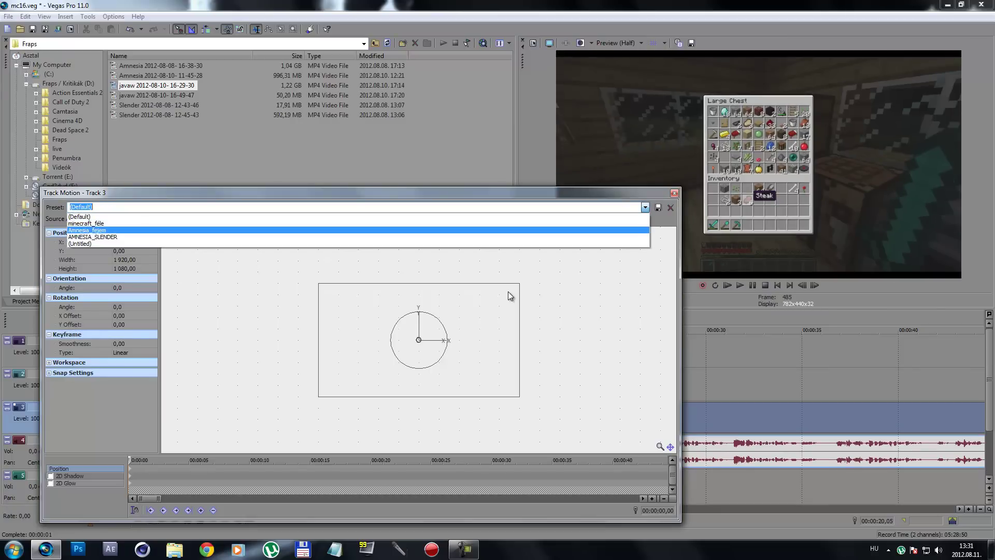
key("Return")
left_click(674, 193)
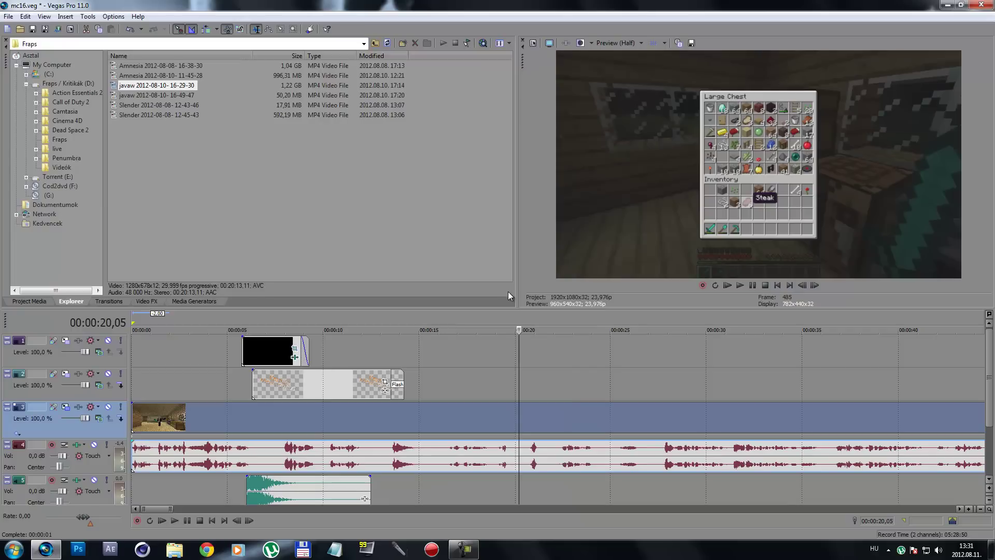
Review the gameplay clip across its whole length and check the frames around the intro explosion and after it.
scroll(412, 383, "down", 8)
left_click(412, 383)
left_click(288, 383)
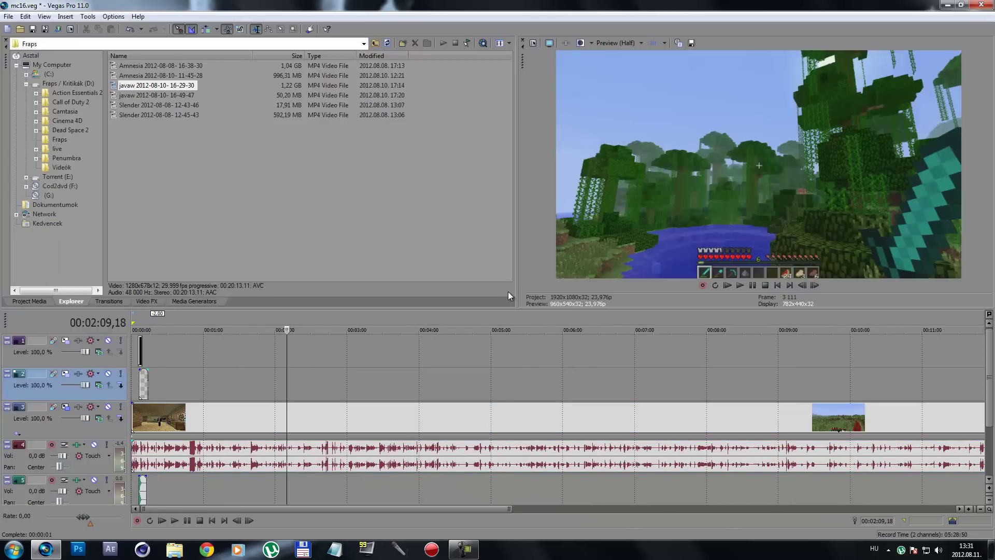
scroll(288, 384, "down", 2)
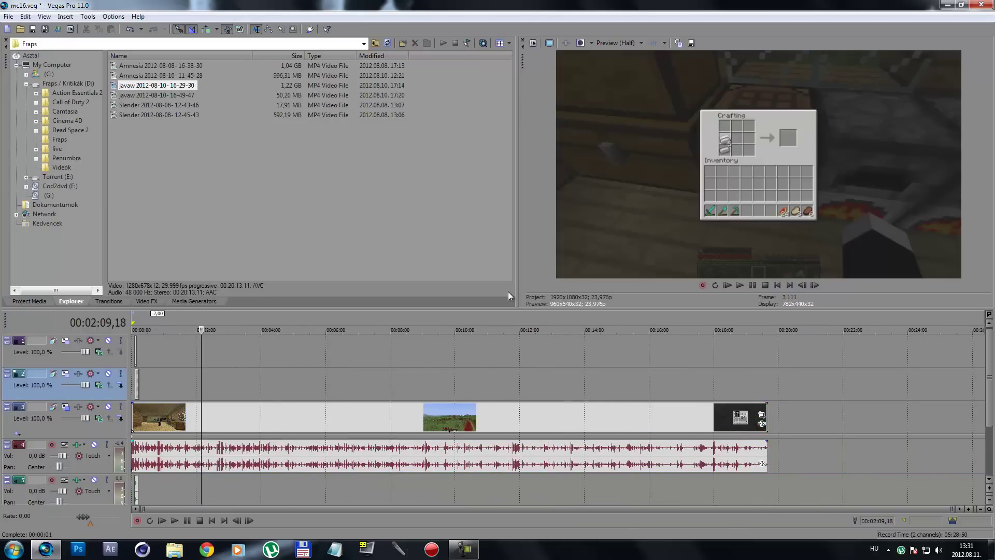
key("ctrl+Left")
key("Up")
key("Up")
key("Up")
key("Up")
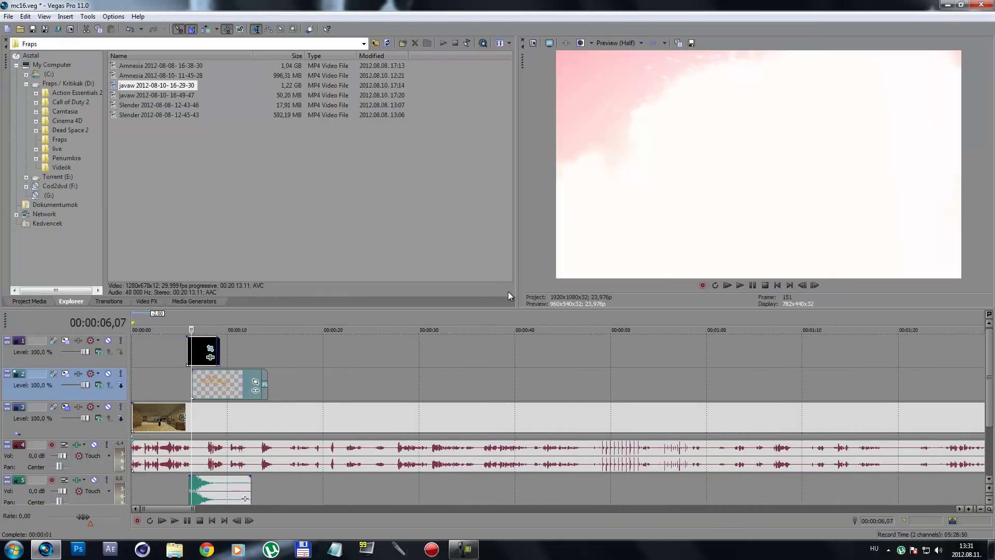
key("ctrl+Right")
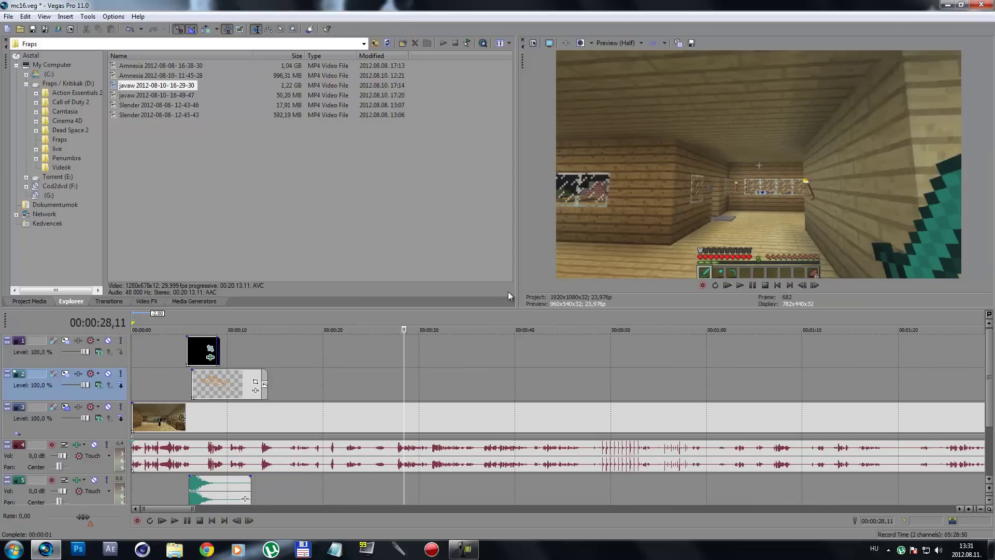
key("ctrl+n")
key("Right")
key("Return")
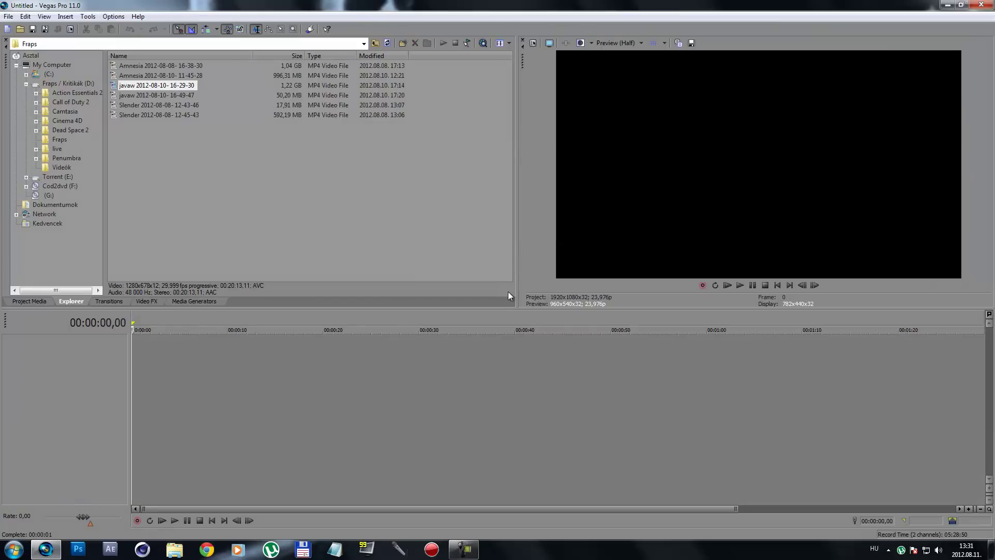
double_click(161, 66)
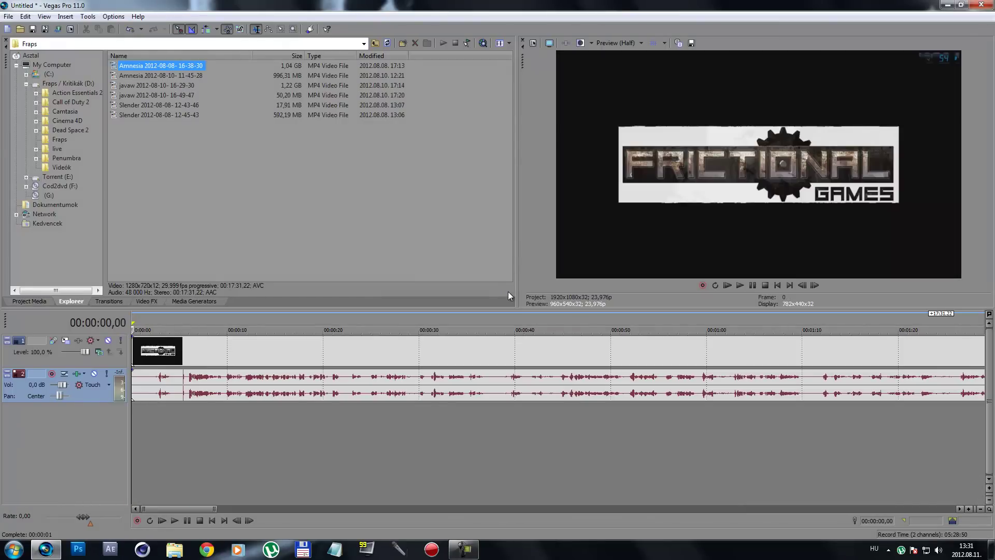
Play the Amnesia clip's opening, split it at about 2.7 seconds just before the first sound, and delete the part before the split.
left_click(394, 385)
left_click(190, 351)
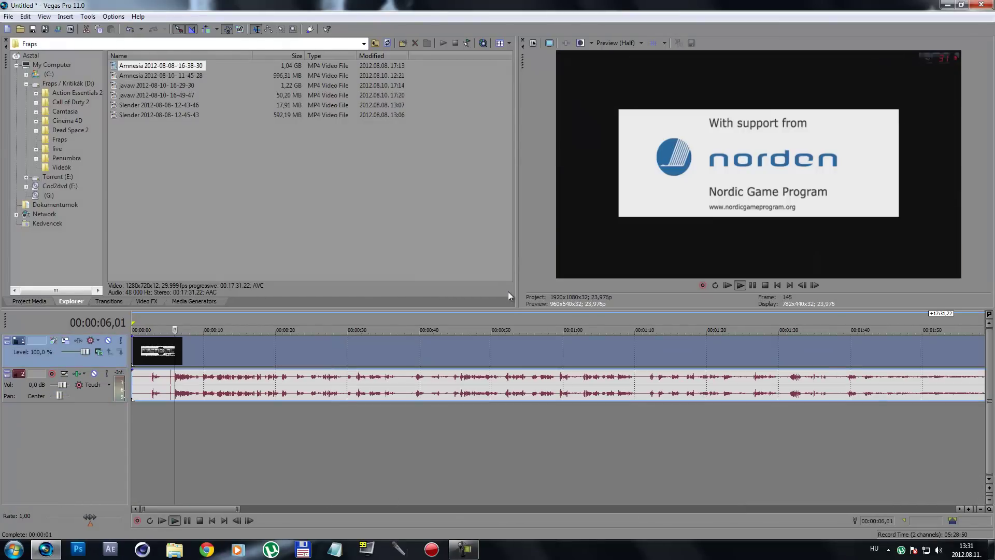
key("space")
scroll(190, 351, "up", 3)
key("space")
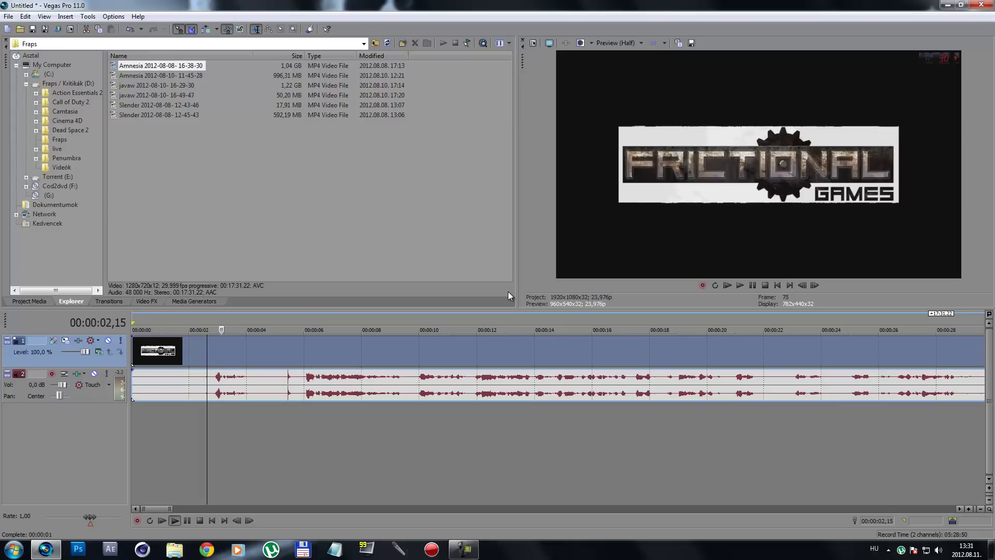
key("space")
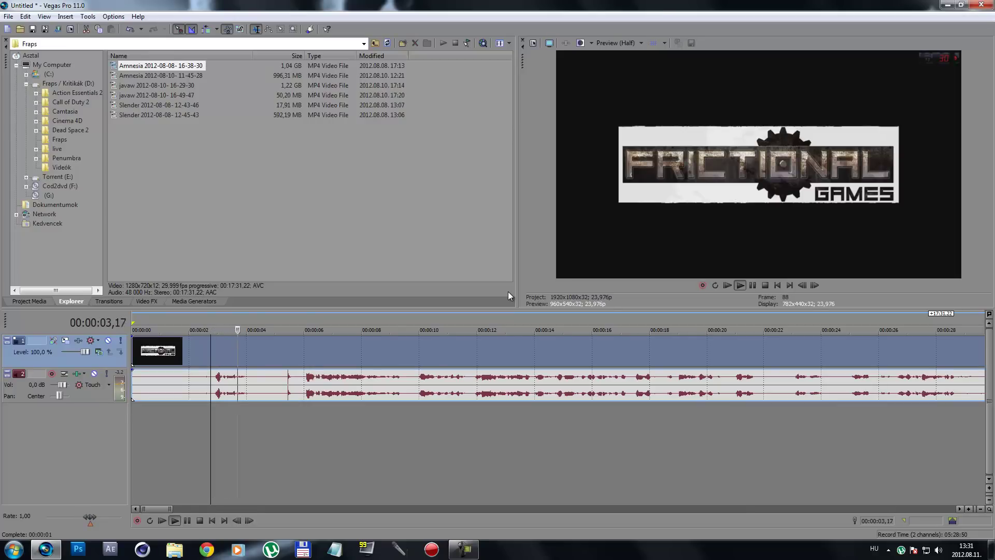
key("space")
key("s")
scroll(155, 351, "down", 1)
left_click(156, 351)
key("Delete")
scroll(155, 351, "down", 6)
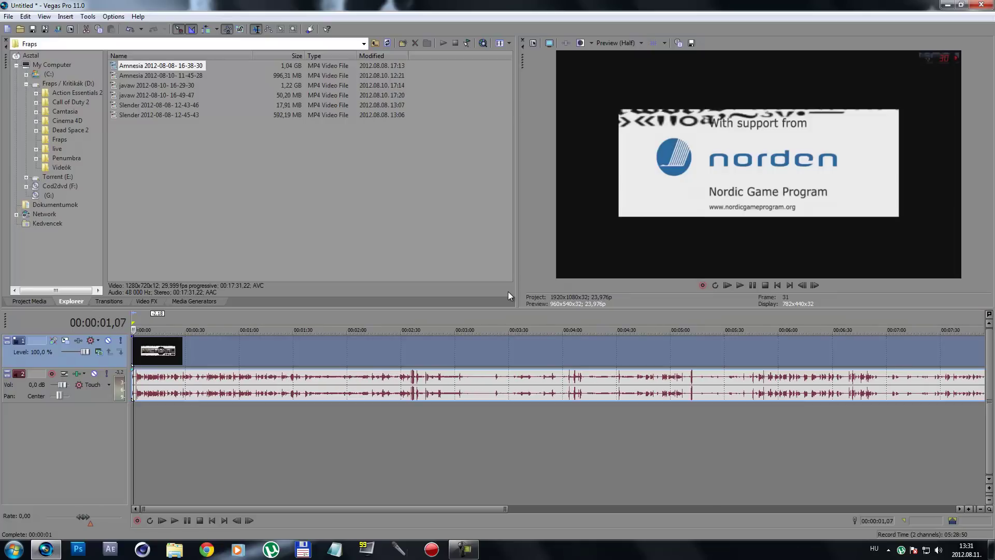
Insert a new empty audio track and a new empty video track into the project.
right_click(81, 462)
key("Escape")
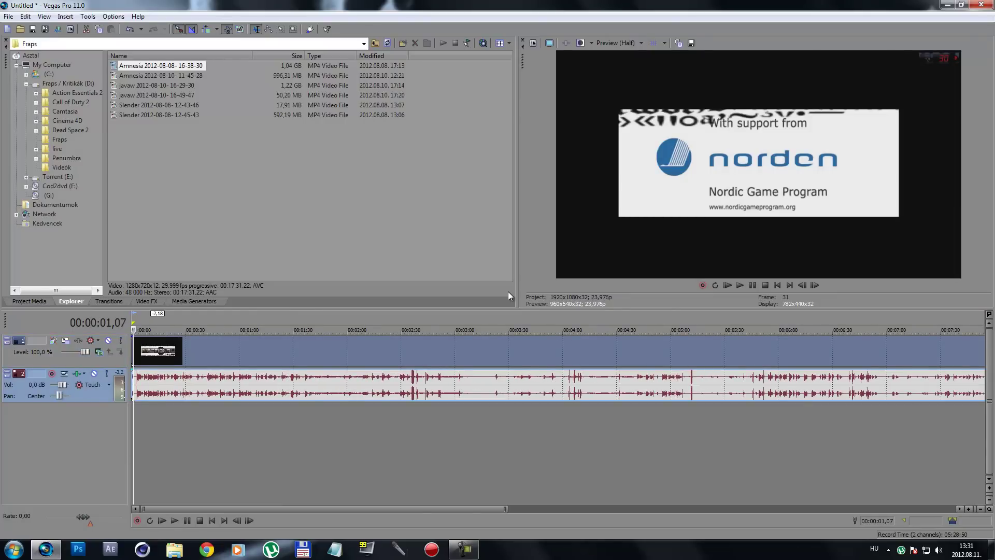
key("Menu")
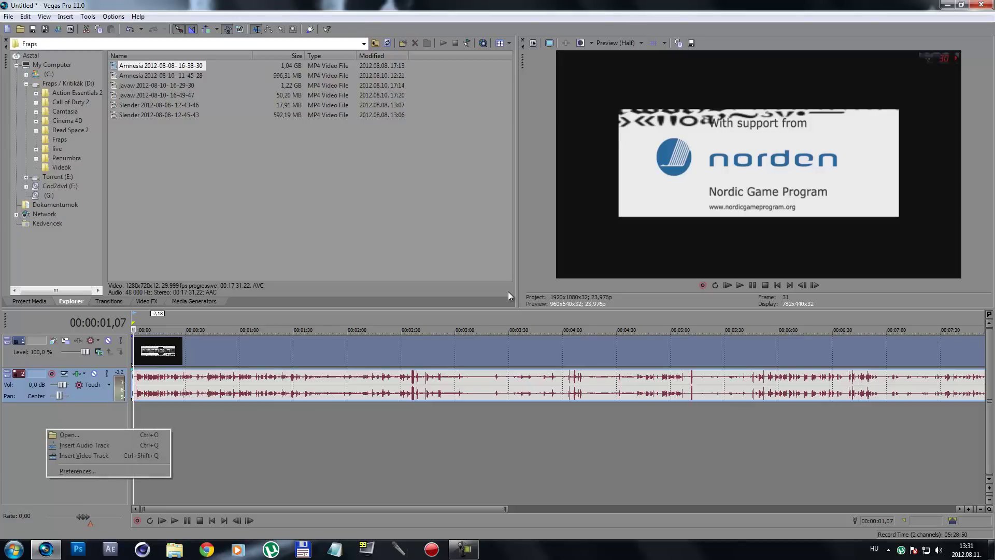
key("Down")
key("Down")
key("Return")
key("Menu")
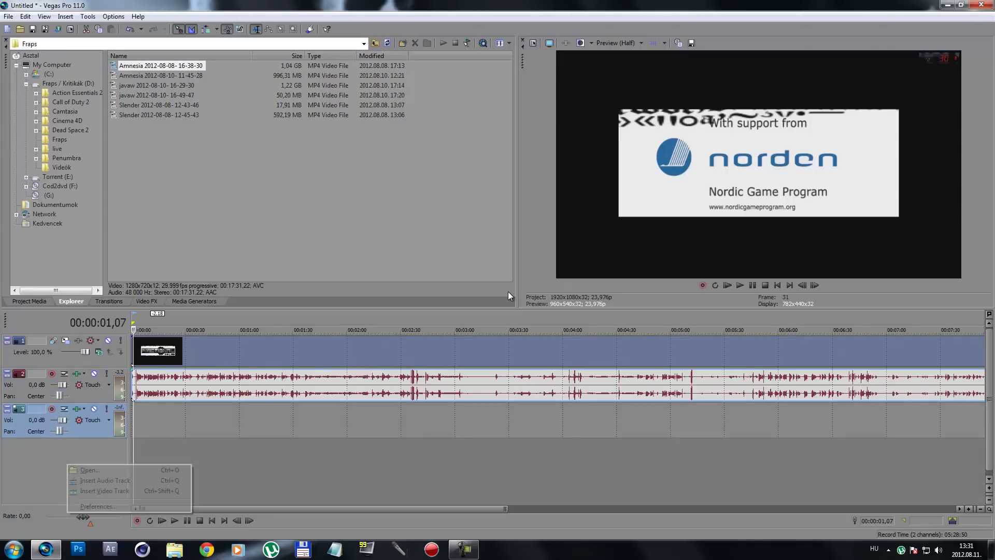
key("Down")
key("Down")
key("Down")
key("Return")
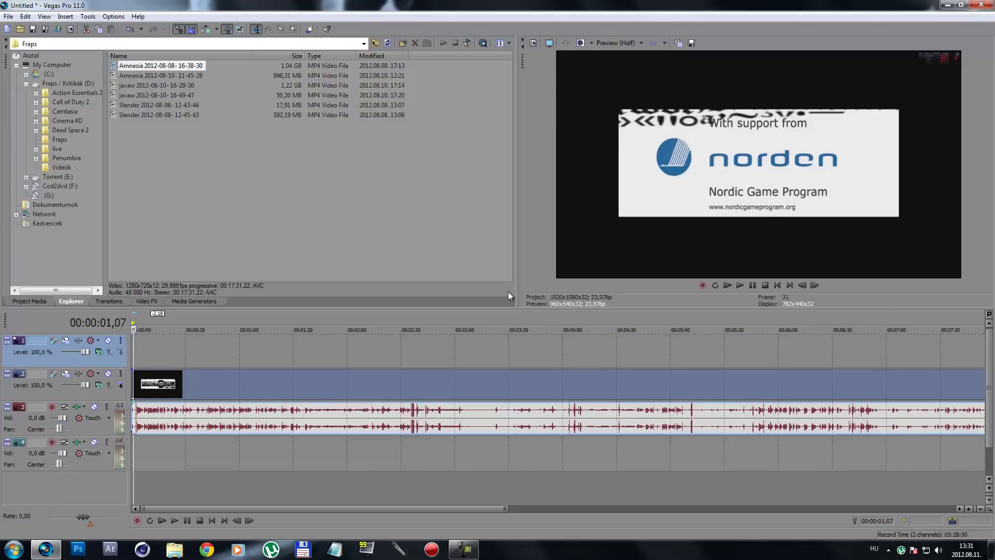
Move the empty audio track up to directly below the empty video track, above the Amnesia tracks.
key("ctrl+alt+Down")
key("ctrl+alt+Down")
key("ctrl+alt+Down")
key("ctrl+z")
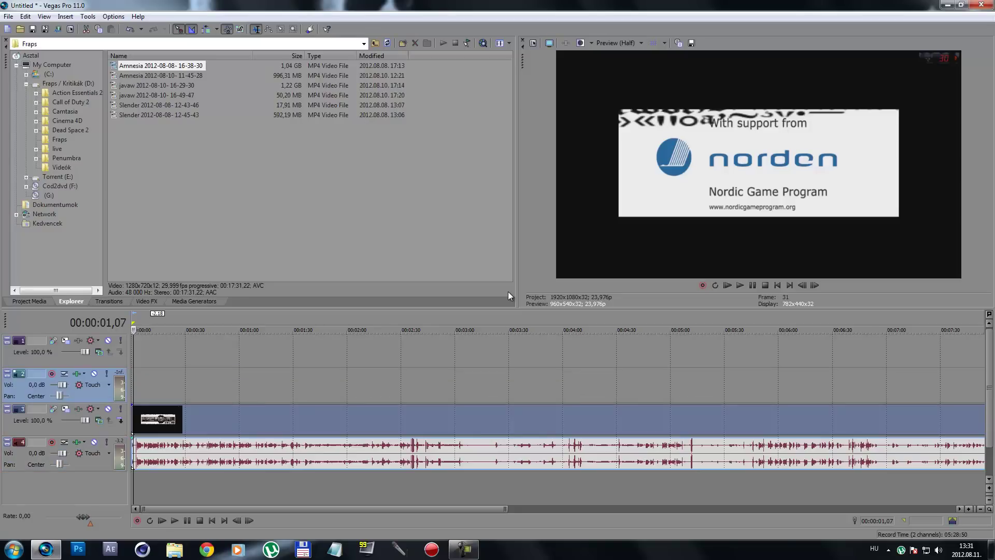
key("Up")
key("Down")
key("Up")
key("Down")
Bring MOV_0001 from the Videók library in Windows Explorer into the project at the start of track 1, with its audio on track 2.
key("super+5")
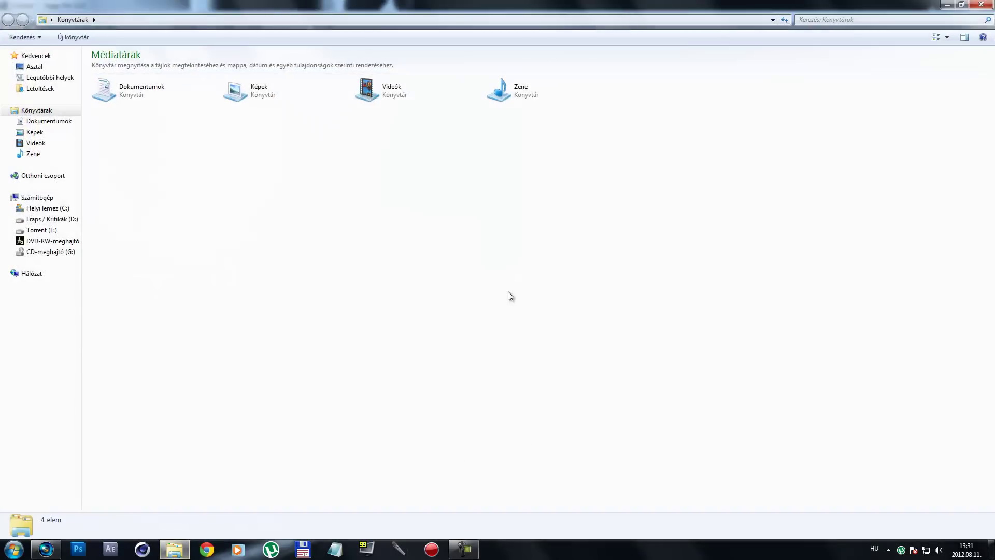
left_click(35, 143)
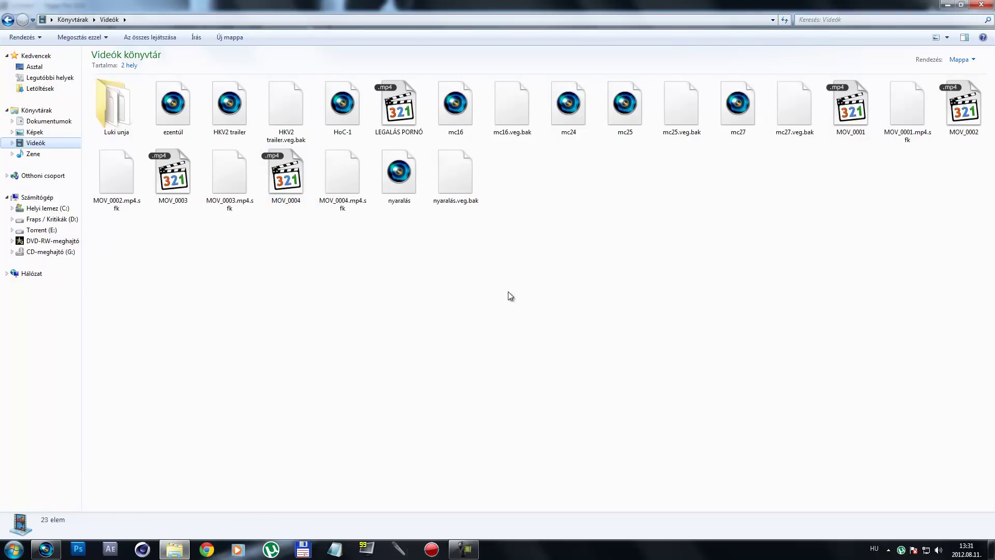
left_click(286, 176)
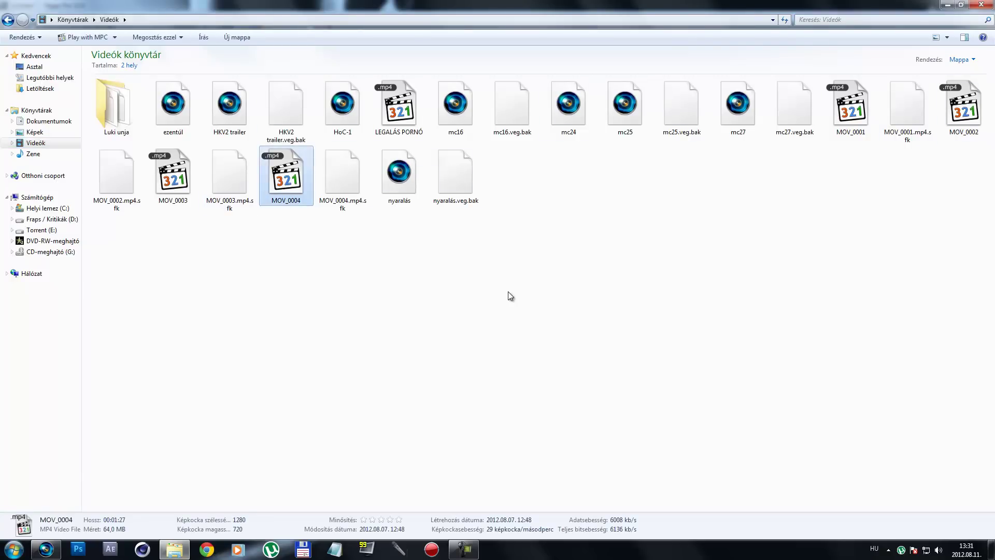
type("le")
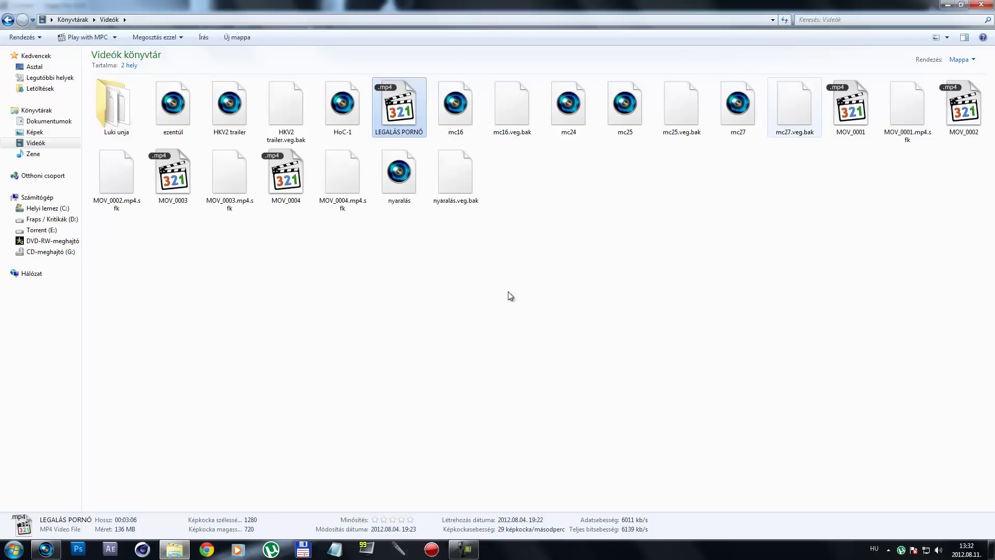
type("mov")
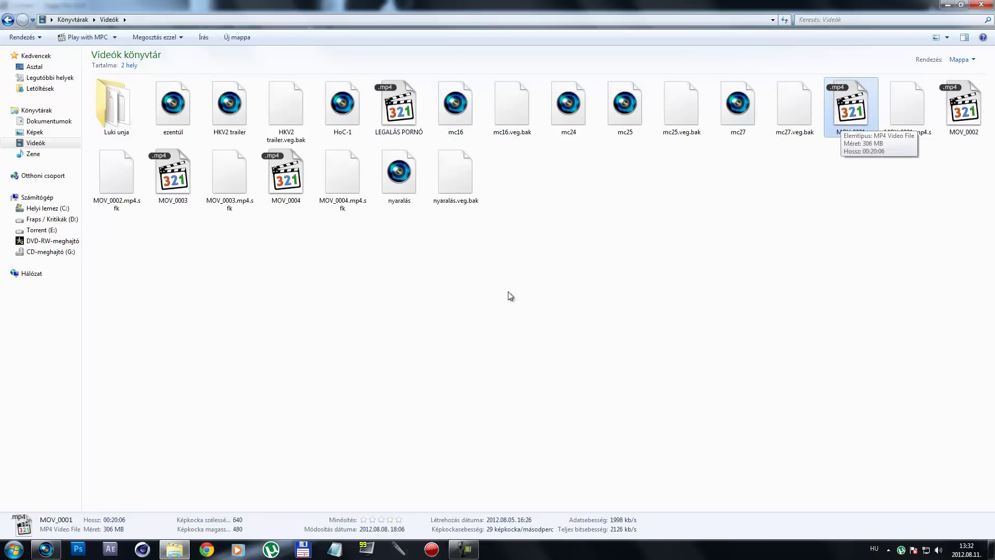
mouse_move(849, 118)
left_mouse_down()
mouse_move(849, 149)
mouse_move(358, 428)
mouse_move(277, 436)
mouse_move(44, 529)
mouse_move(46, 549)
left_mouse_up()
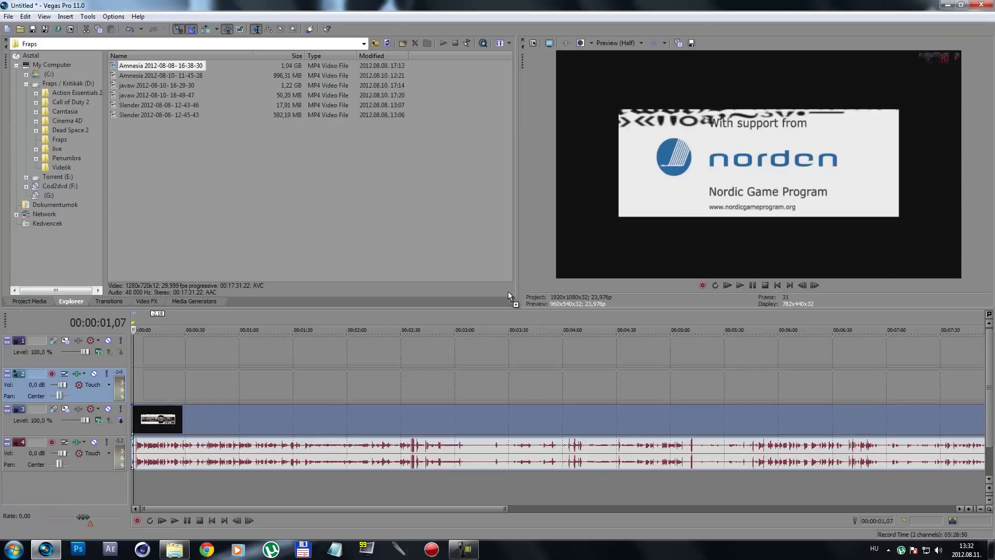
left_click_drag(143, 353, 144, 353)
Play the webcam clip from about 2:32 to find where its speech begins, with the waveforms magnified around that spot.
left_click(404, 353)
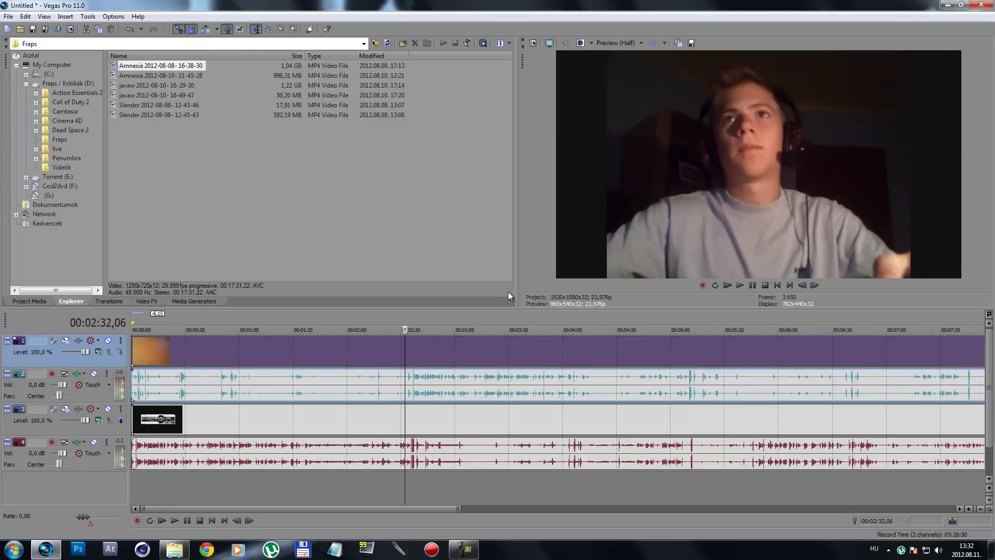
key("space")
key("Up")
key("Up")
key("Up")
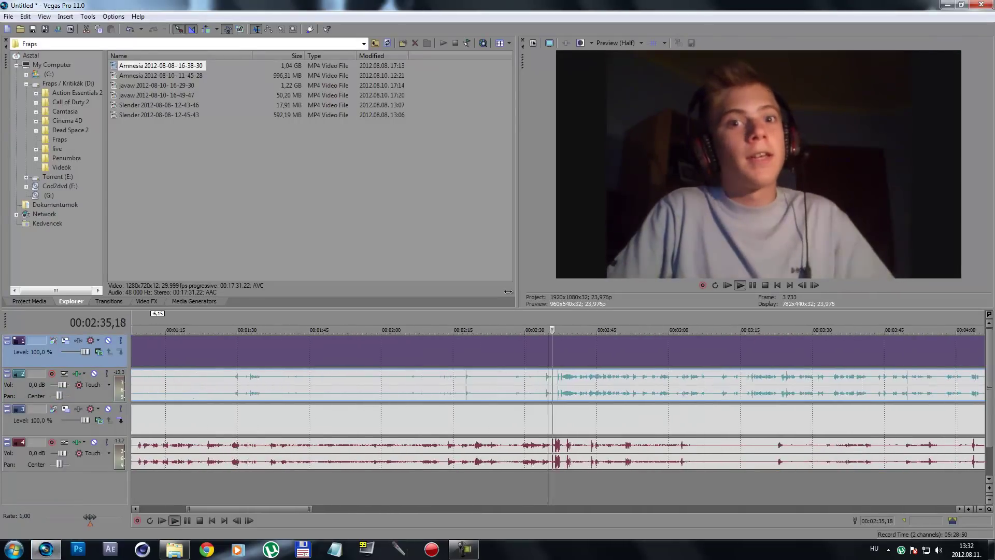
key("Up")
key("Up")
key("space")
Split the webcam clip at about 00:02:33,03, delete the part before the split, and move the remainder to the project start.
key("Left")
key("Left")
key("Left")
key("Left")
key("Left")
key("Left")
key("Left")
key("Left")
key("Left")
key("Left")
key("Left")
key("Left")
key("Left")
key("Left")
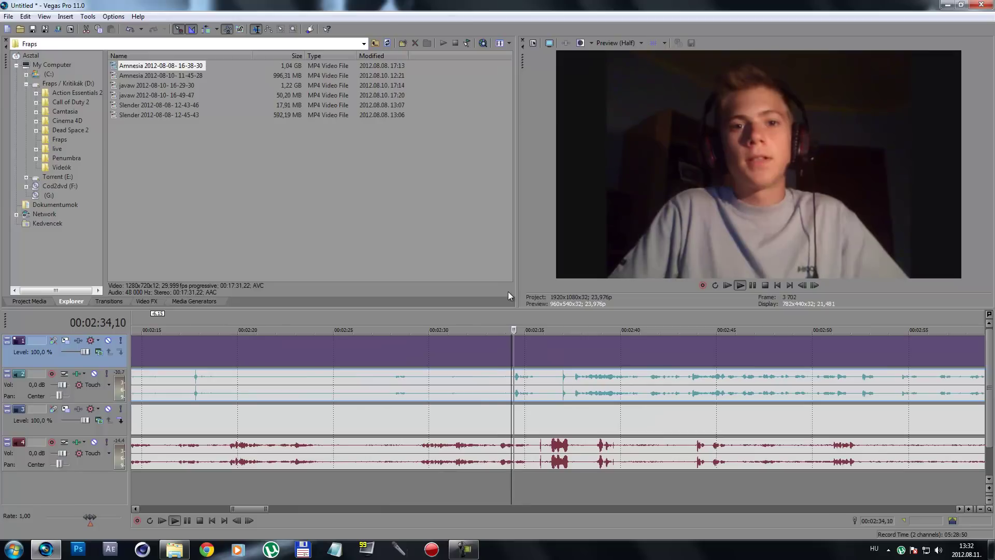
key("s")
left_click(488, 385)
scroll(489, 384, "down", 5)
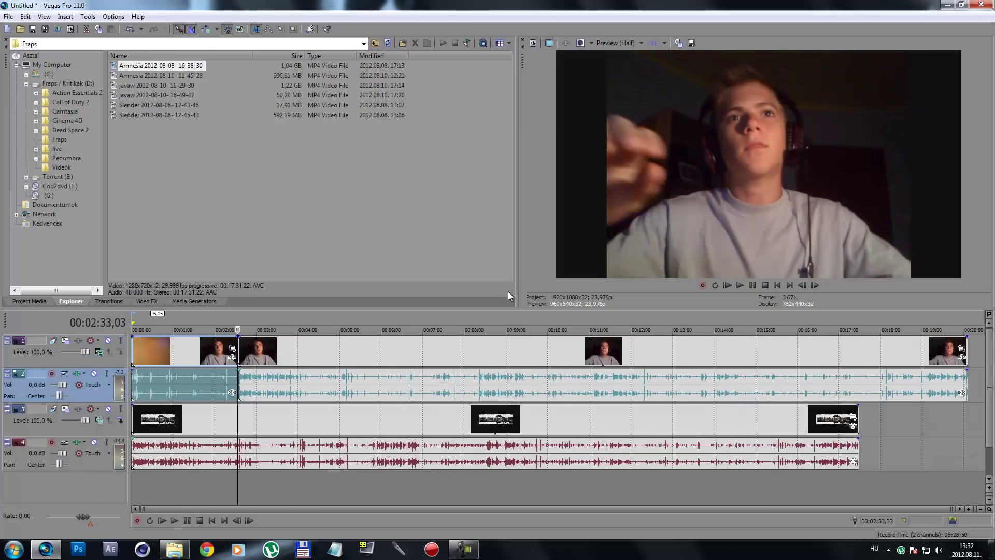
key("Delete")
left_click_drag(489, 384, 383, 385)
left_click(140, 384)
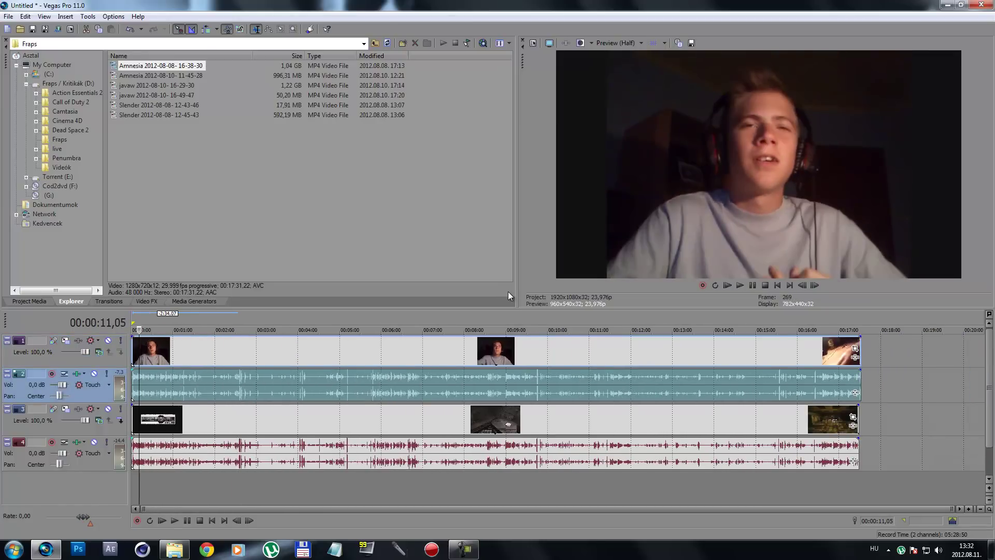
Split the webcam clip about three frames after the project start and delete the short piece before the split.
scroll(140, 385, "up", 6)
left_click(139, 384)
scroll(140, 384, "up", 5)
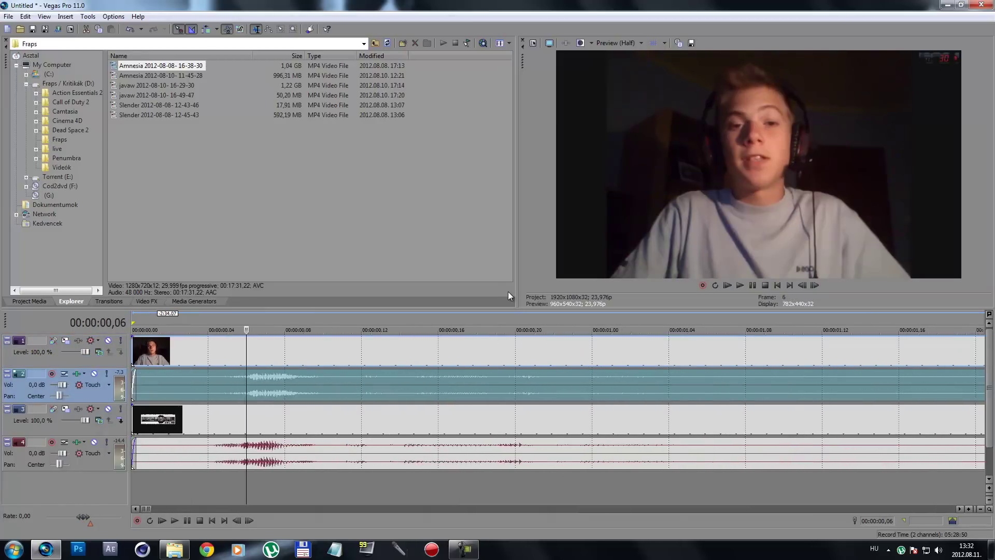
key("Down")
key("Down")
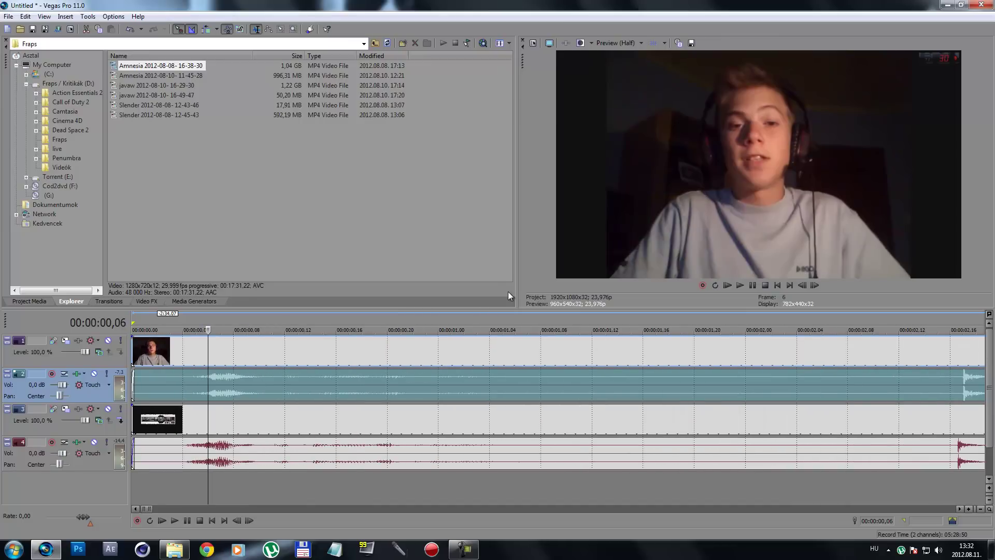
left_click(170, 385)
key("s")
left_click(144, 385)
key("Delete")
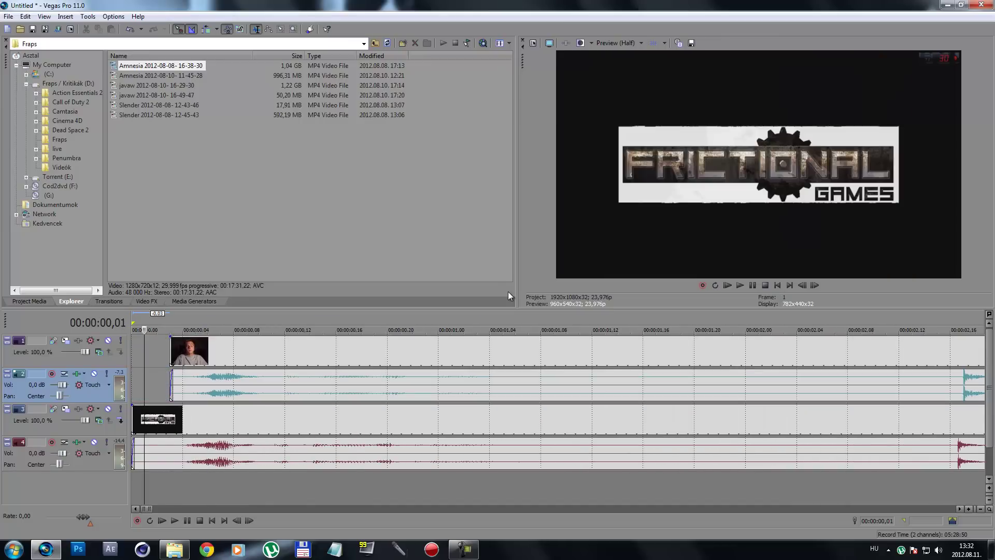
Shift the webcam clip about one frame earlier to align its waveform with the gameplay audio, and extend its start to the project start.
left_click_drag(186, 385, 174, 384)
key("Right")
key("Right")
key("Right")
key("Right")
key("Right")
key("Right")
key("Right")
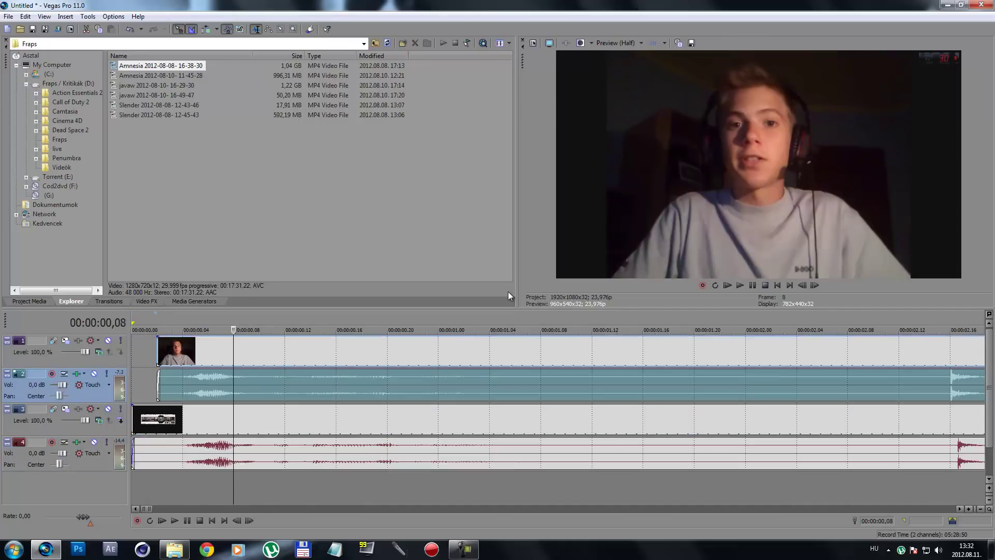
key("KP_6")
key("KP_4")
key("ctrl+Home")
key("KP_4")
key("KP_4")
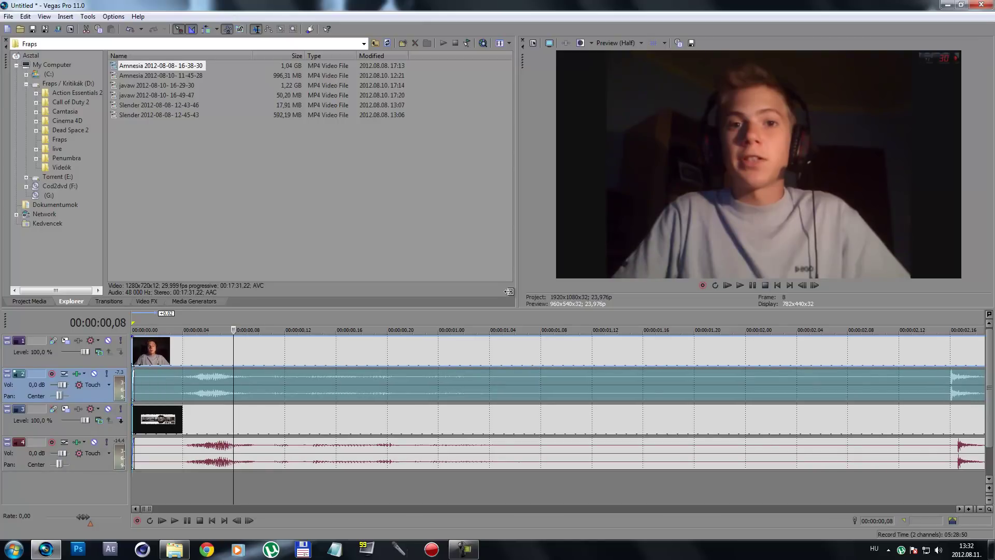
key("space")
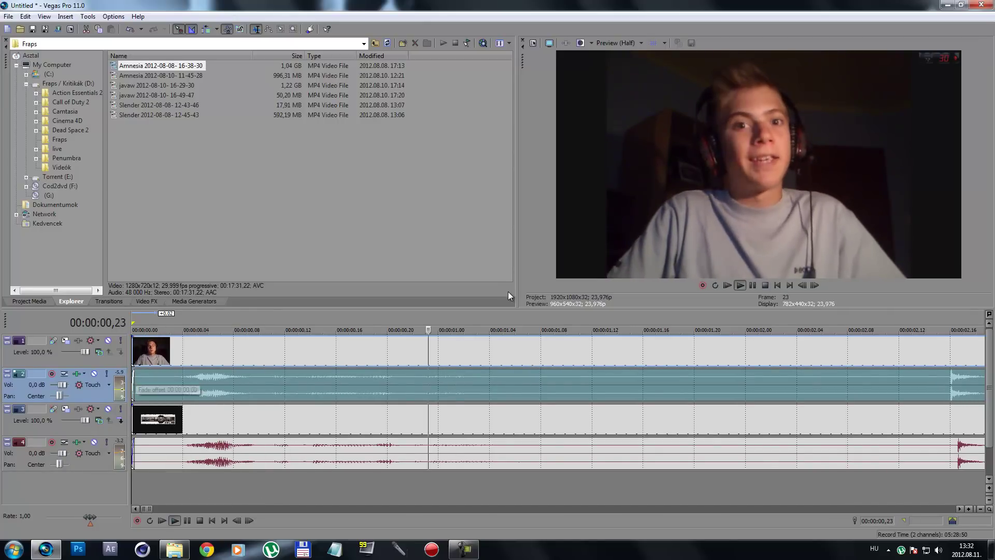
scroll(511, 295, "down", 10)
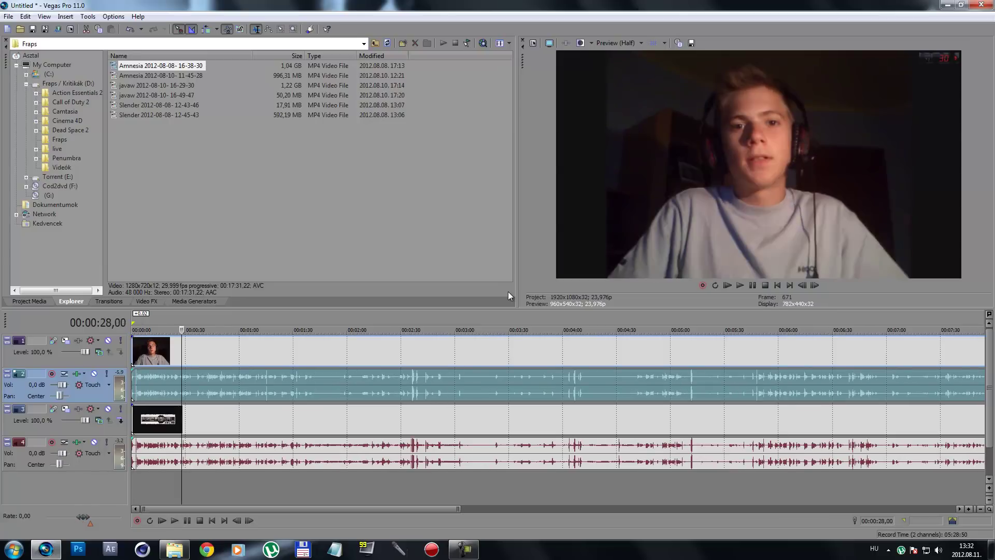
Delete the webcam's audio track, keeping only the gameplay audio track.
key("ctrl+Up")
key("ctrl+Down")
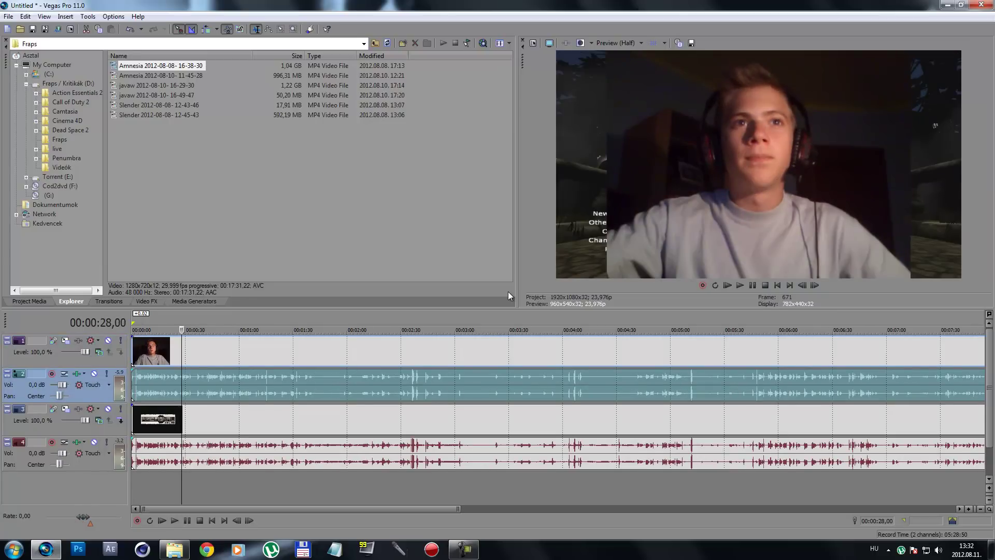
key("Delete")
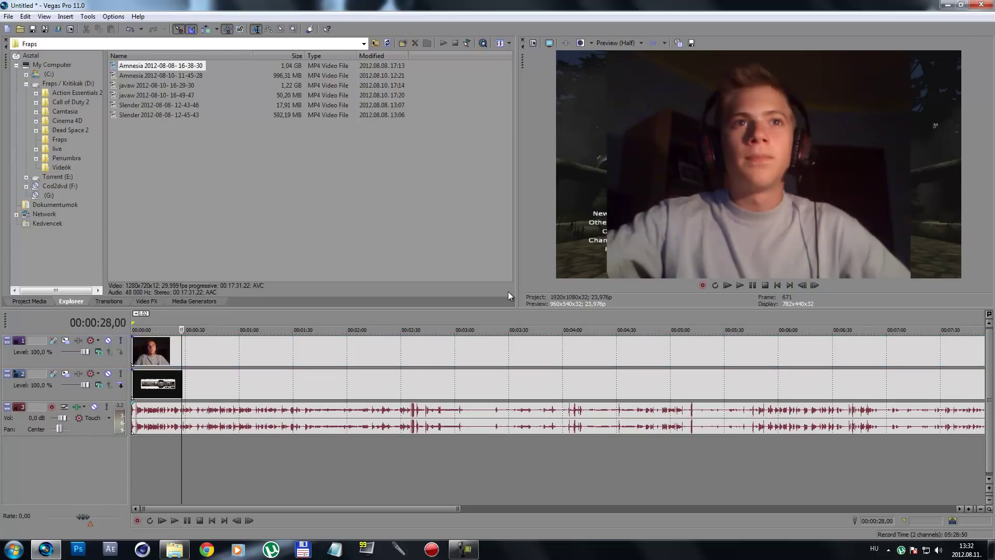
Trim the end of the webcam clip to the end of the gameplay clip at 00:17:29,04.
key("ctrl+Up")
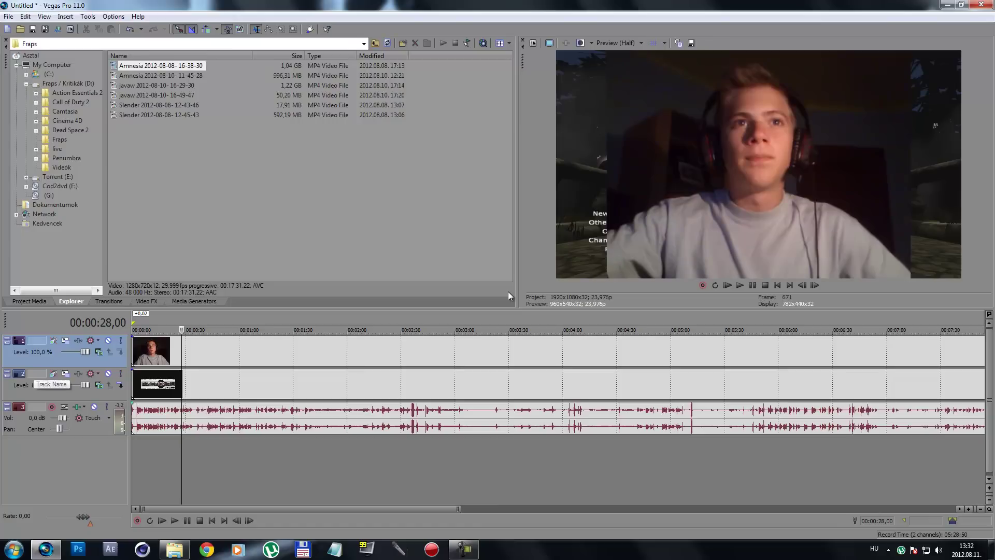
key("grave")
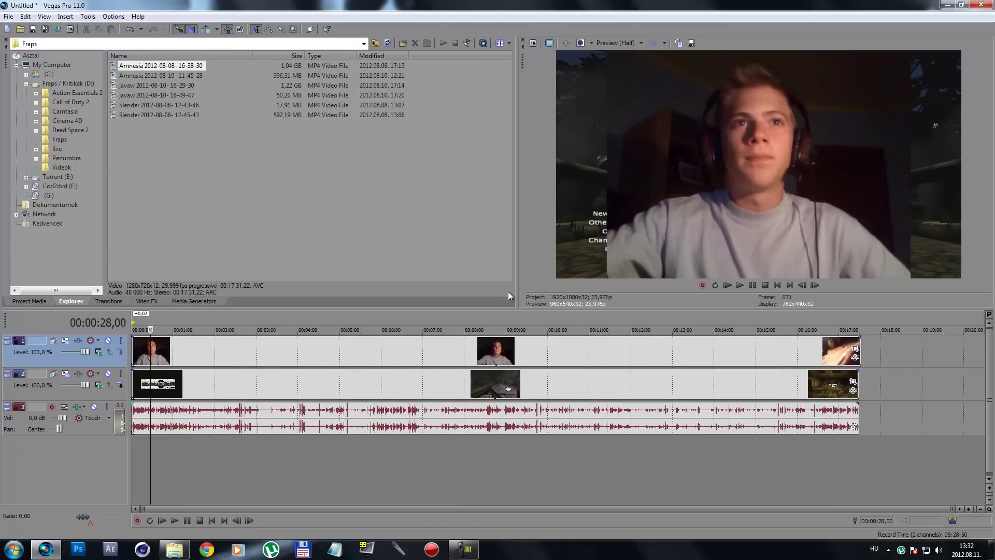
left_click(859, 353)
left_click_drag(861, 353, 859, 352)
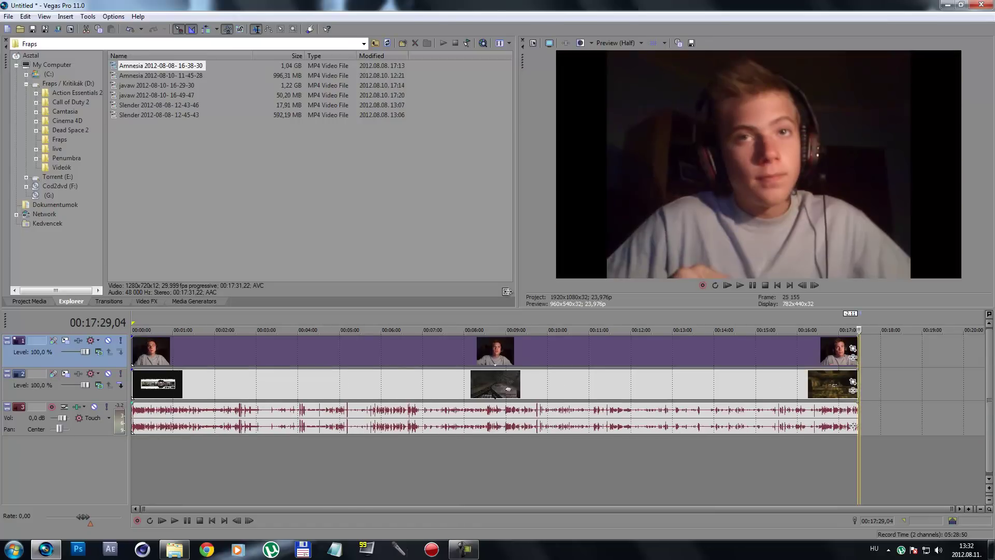
left_click(858, 384)
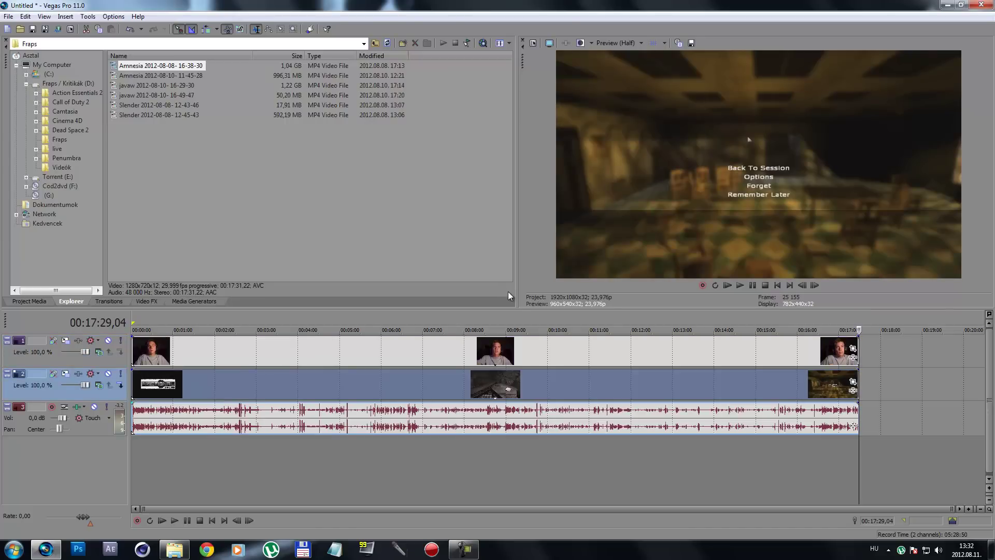
scroll(858, 384, "up", 6)
scroll(552, 384, "down", 6)
Offset the webcam track horizontally in Track Motion to an X position of about 227.
left_click(180, 352)
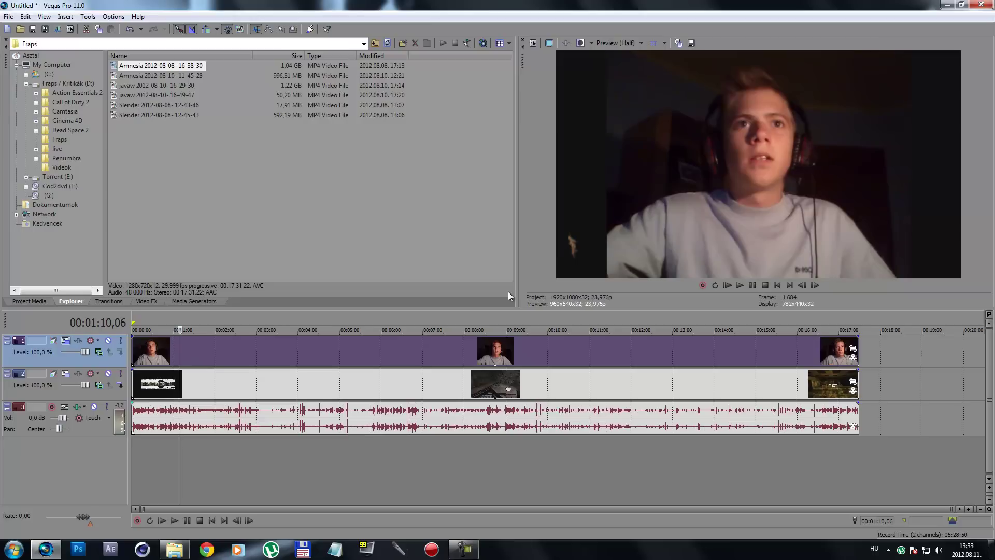
left_click(65, 341)
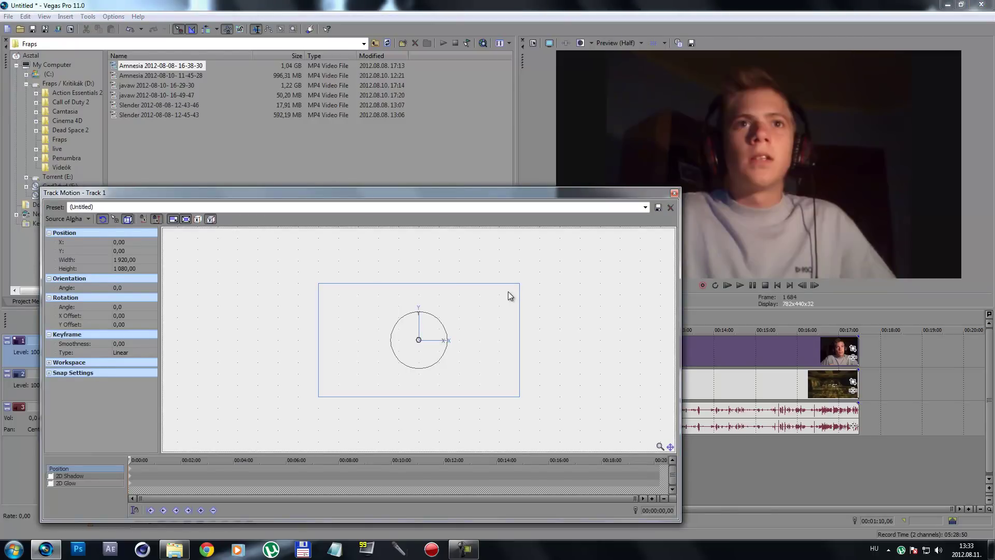
key("Right")
key("Right")
key("Right")
key("Right")
key("Right")
key("Right")
key("Right")
key("Right")
key("Right")
key("Right")
key("Right")
key("Right")
key("Right")
key("Right")
key("Right")
key("Right")
key("Right")
key("Right")
key("Right")
key("Right")
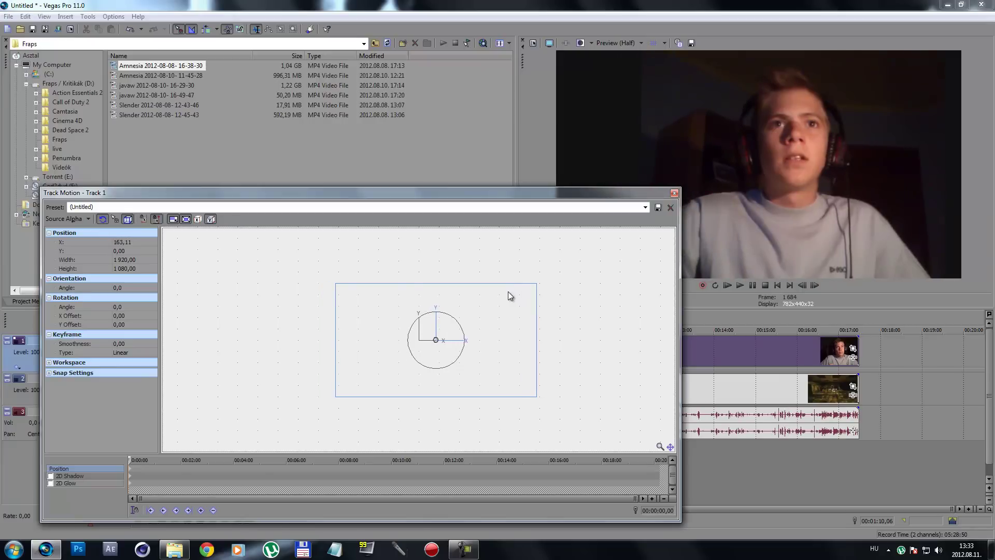
key("Right")
key("Right")
key("Right")
key("Right")
key("Right")
key("Right")
key("Right")
key("Right")
key("Right")
key("Right")
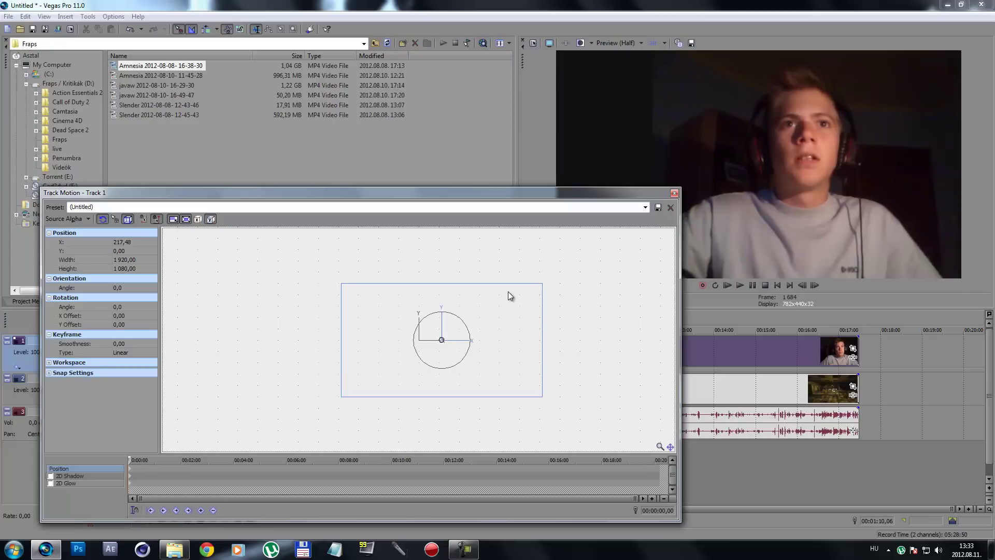
key("Left")
key("Escape")
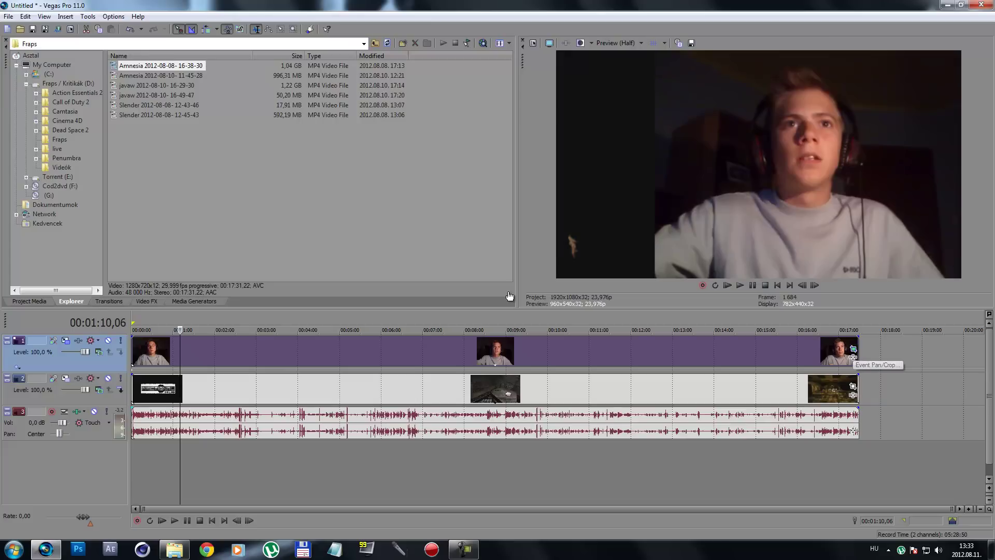
In Event Pan/Crop, enlarge the webcam clip's frame to 2160 × 1620 and centre it at X -440, Y 810.
left_click(853, 349)
scroll(508, 291, "down", 4)
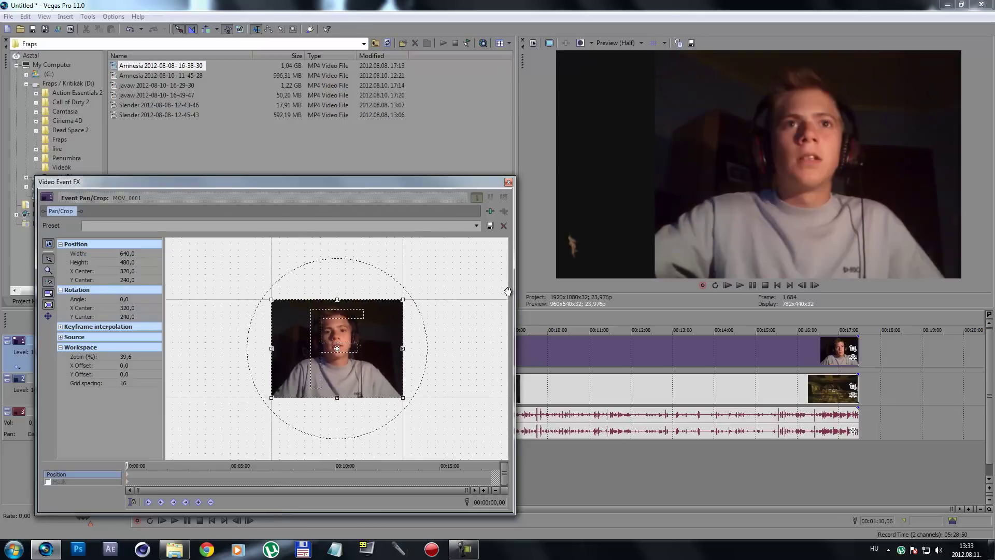
scroll(508, 292, "down", 2)
scroll(508, 292, "down", 10)
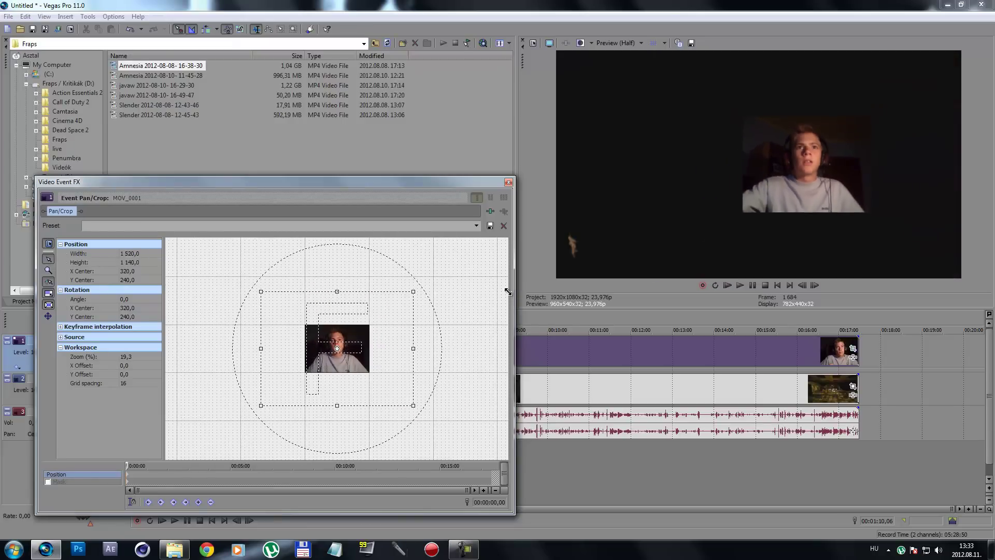
scroll(508, 292, "down", 3)
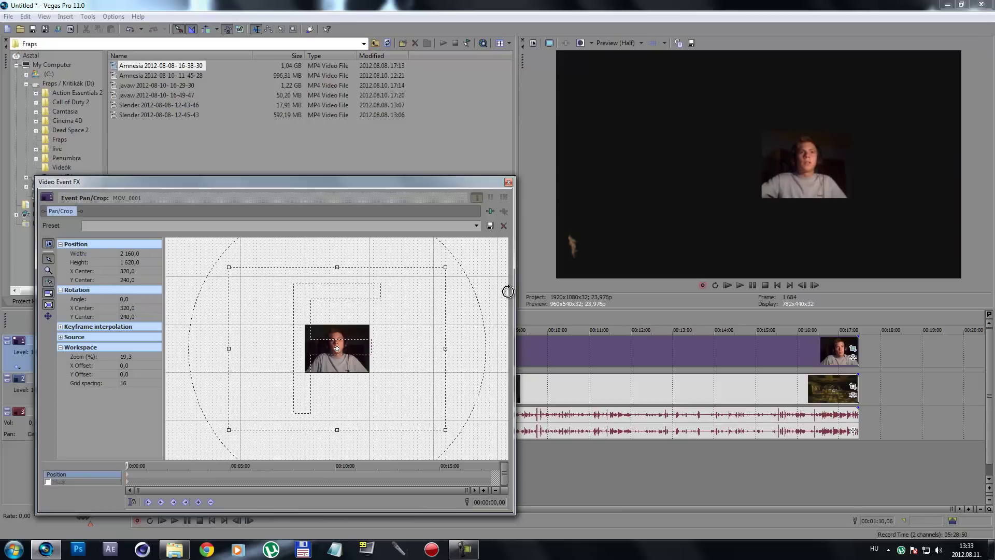
left_click_drag(347, 337, 271, 394)
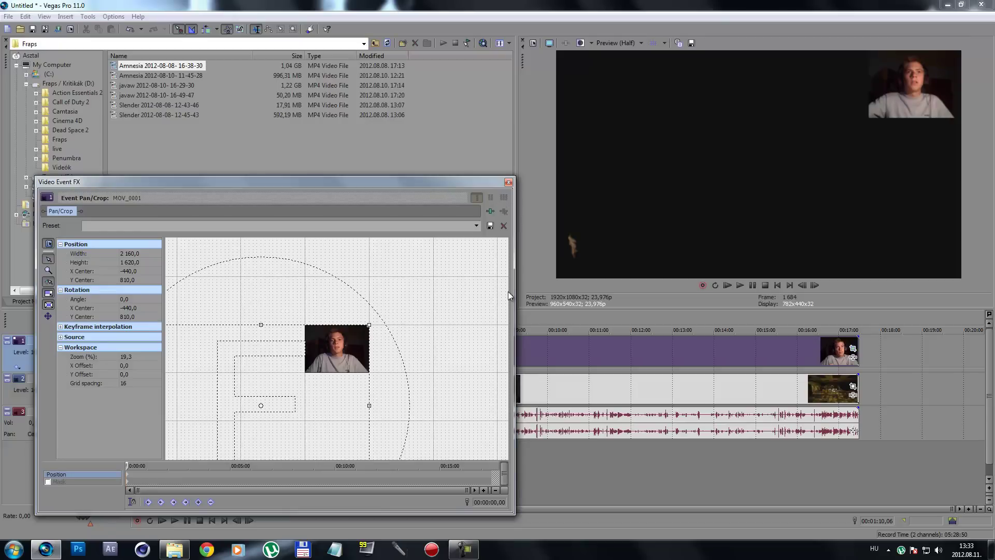
left_click(508, 182)
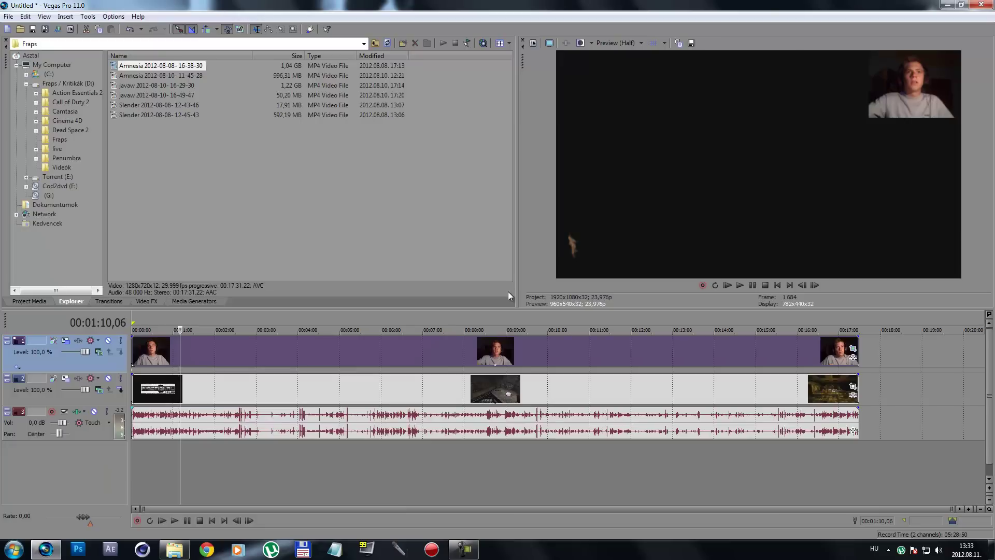
Play the overlay over the gameplay around 00:12:00, and shift the webcam track's Track Motion X position to about 257.
left_click(323, 389)
key("space")
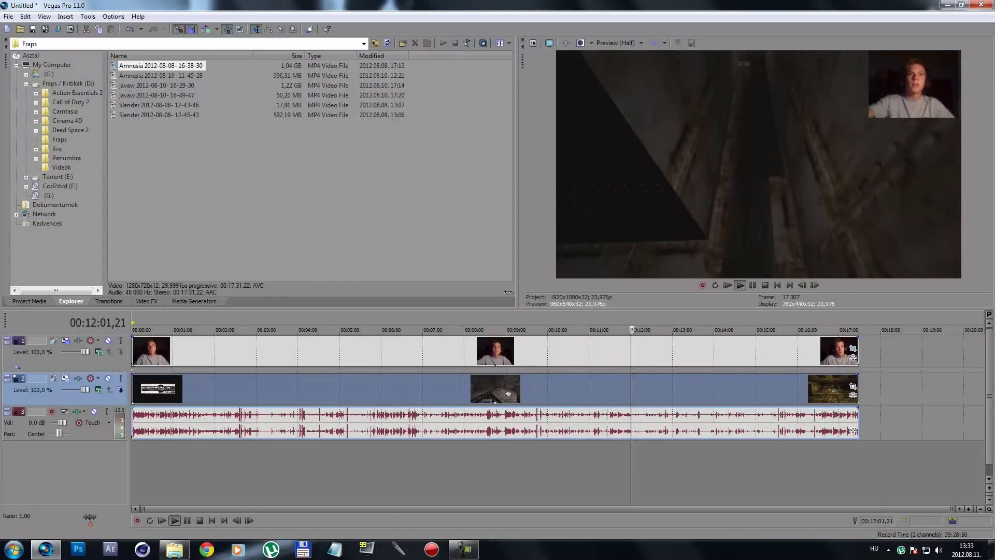
key("space")
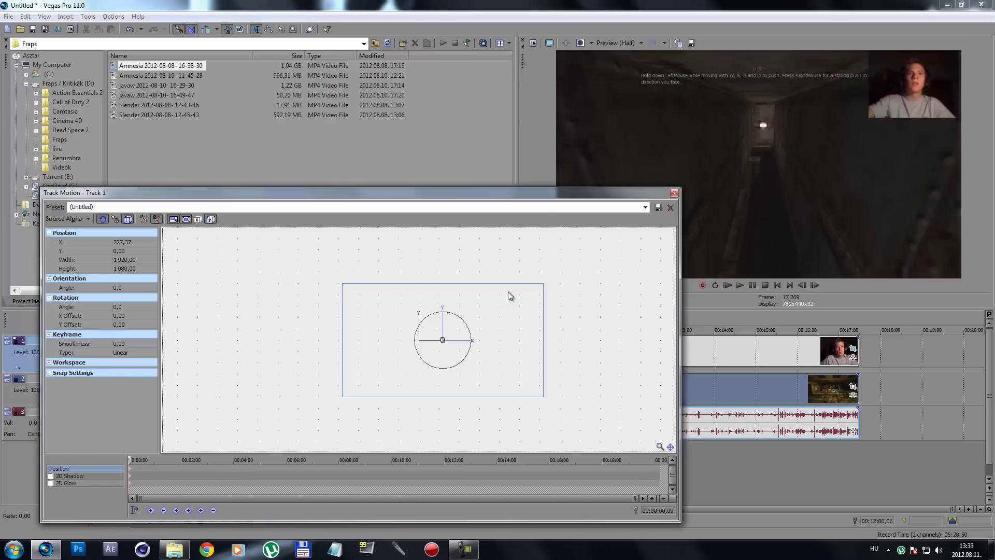
key("Right")
key("Right")
key("Right")
key("Right")
key("Right")
key("Right")
key("Right")
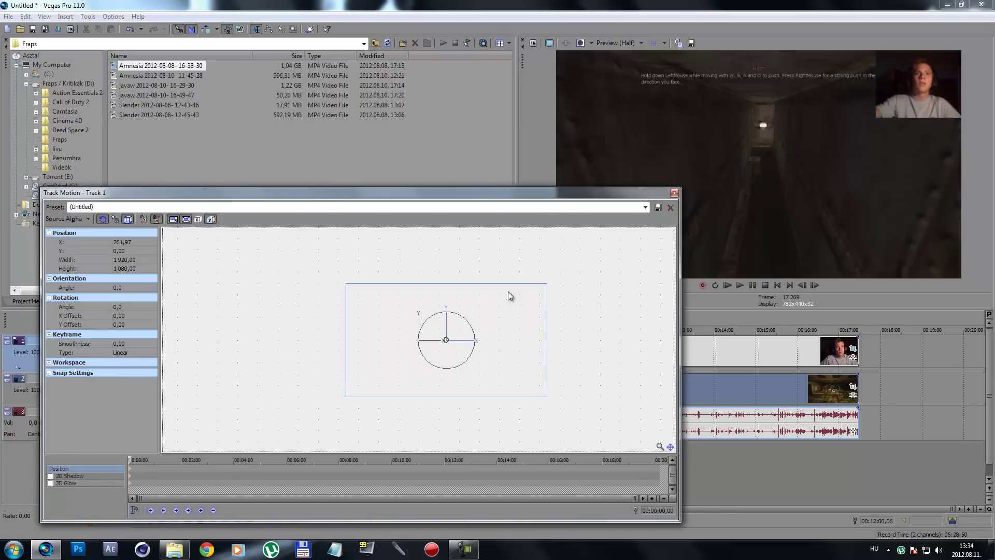
key("Left")
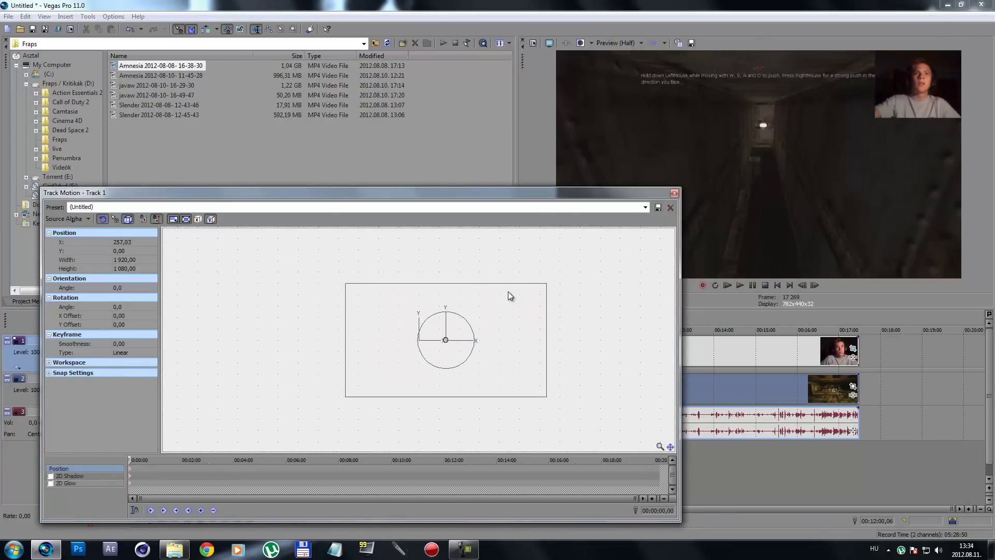
Apply the AMNESIA_SLENDER Track Motion preset to the webcam track.
key("alt+Down")
key("Up")
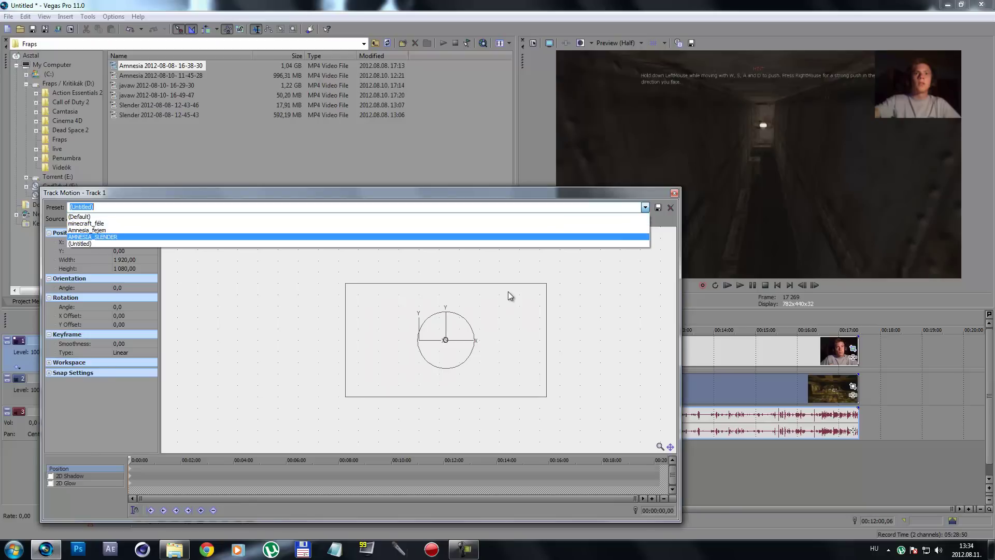
key("Up")
key("Down")
key("Return")
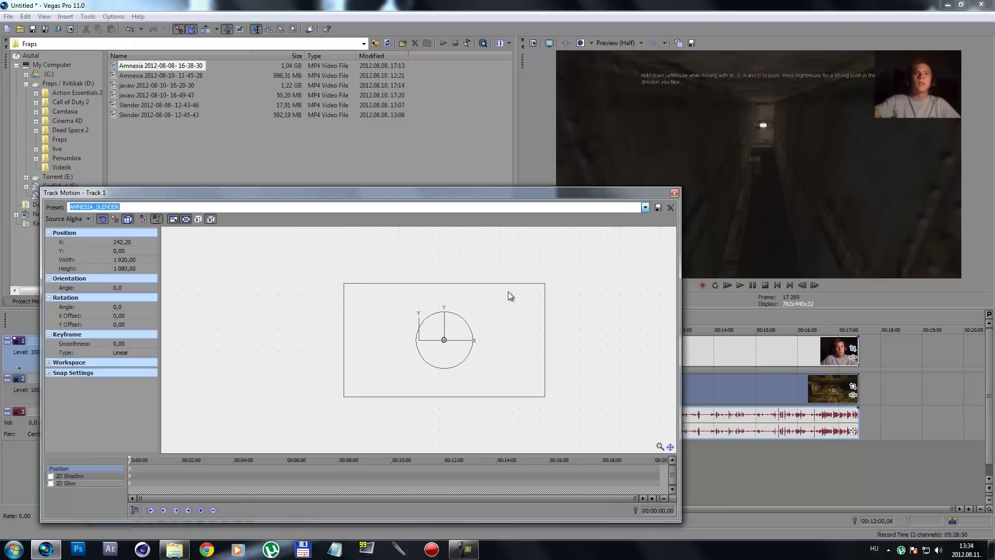
key("Escape")
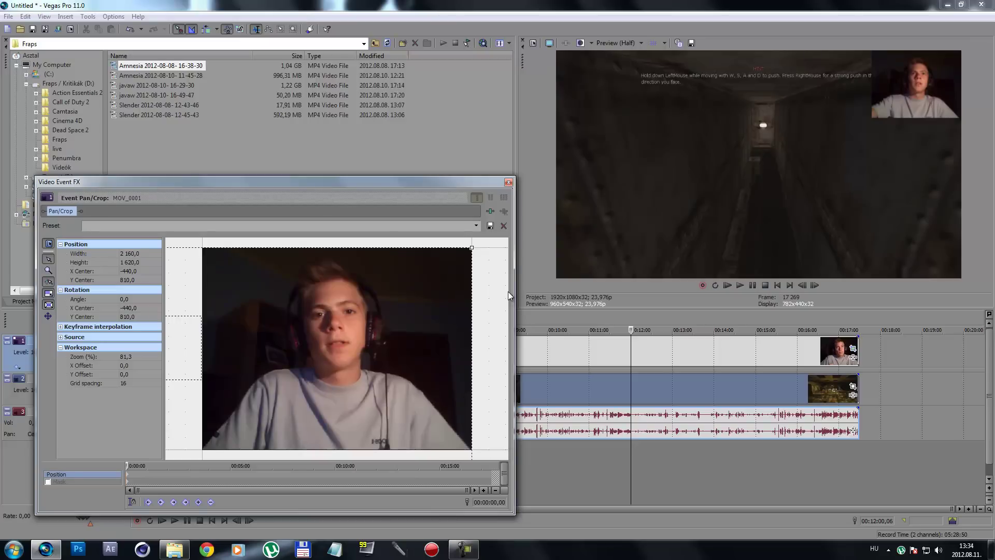
Apply the AMNESIA_SLENDER Pan/Crop preset to the webcam clip MOV_0001.
key("alt+Down")
key("Down")
key("Down")
key("Down")
key("Down")
key("Down")
key("Down")
key("Down")
key("Down")
key("Down")
key("Down")
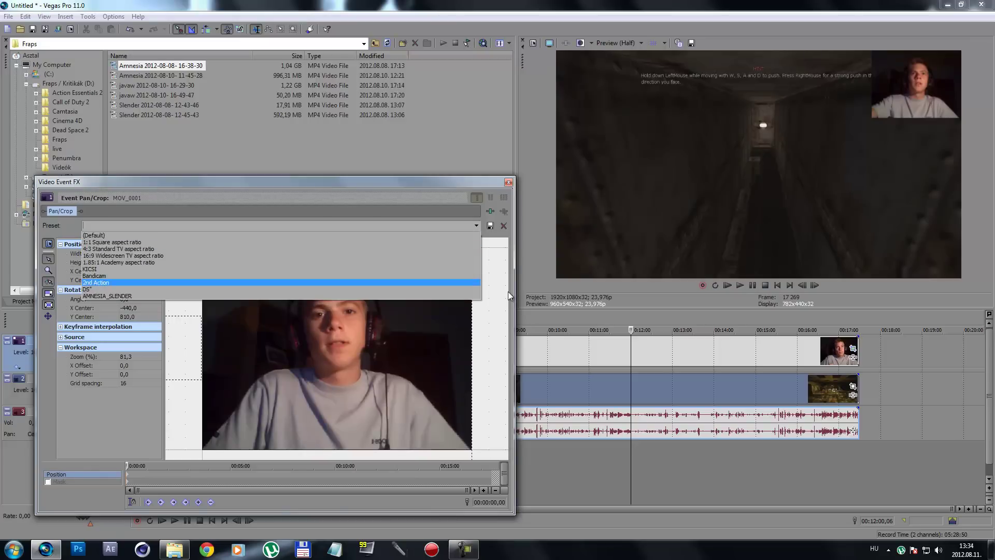
key("Return")
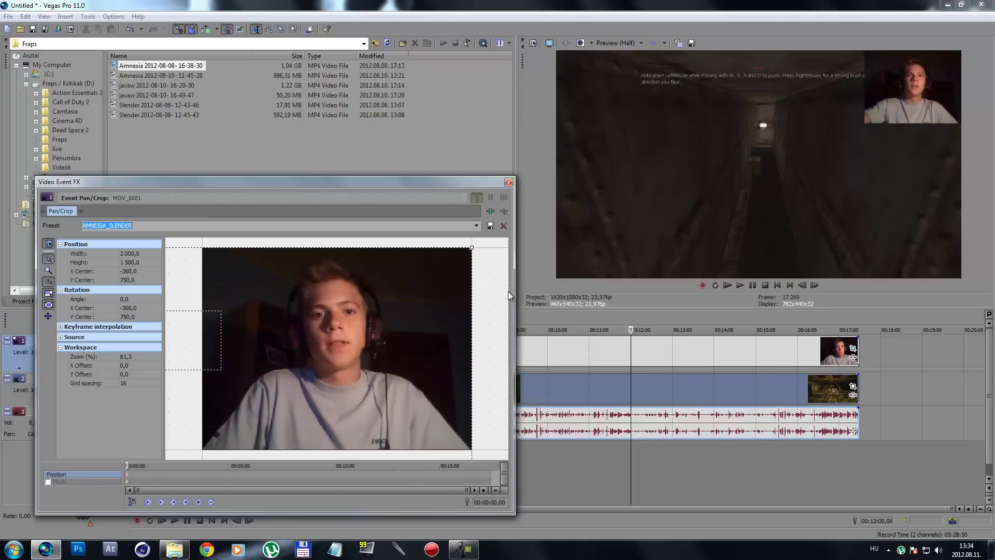
key("Escape")
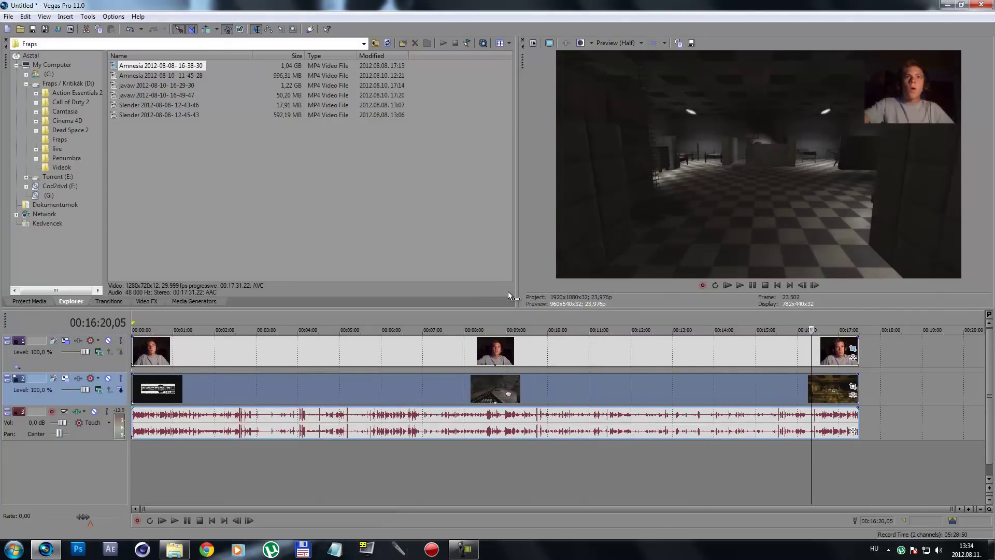
Exit the editor without saving the untitled project, and close the Videók library window.
key("alt+F4")
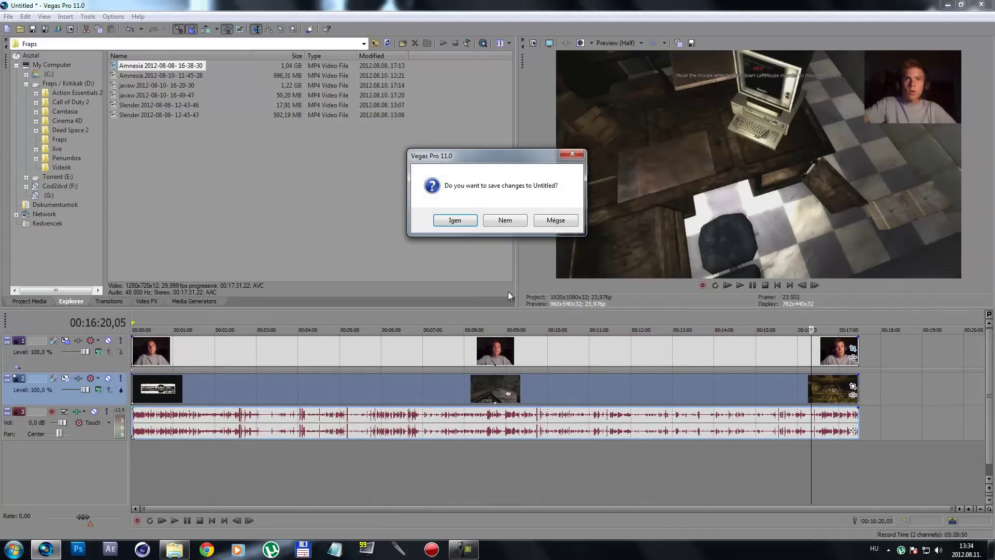
key("Tab")
key("Return")
left_click(508, 292)
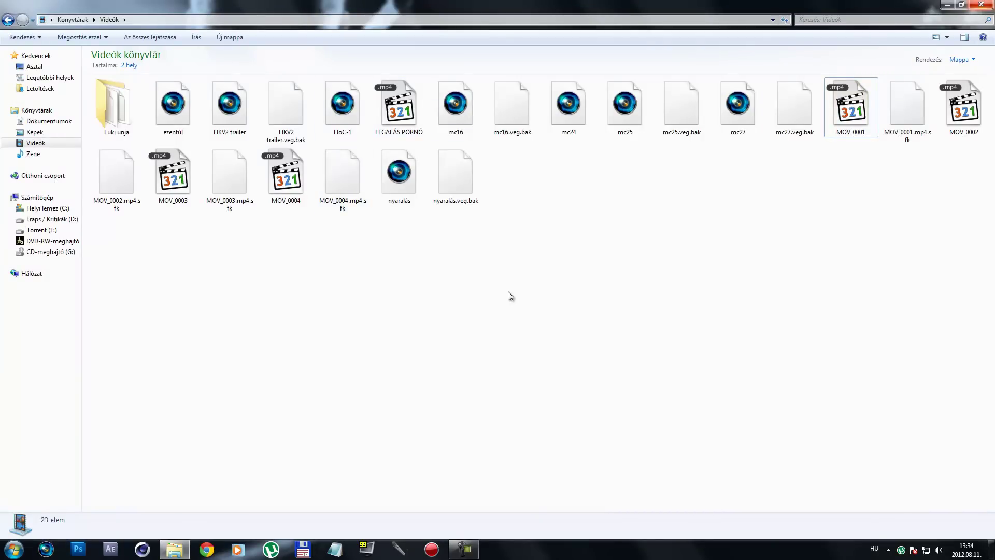
key("alt+F4")
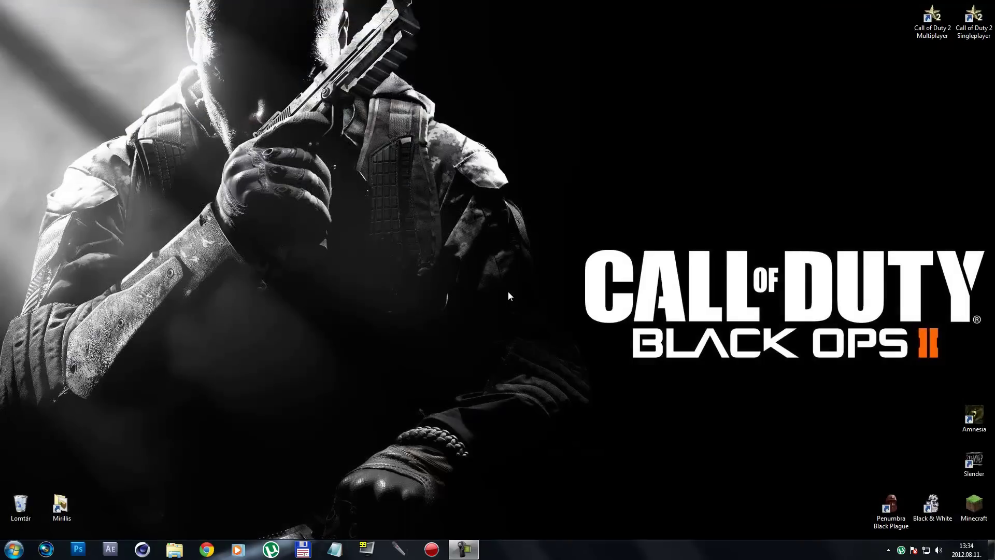